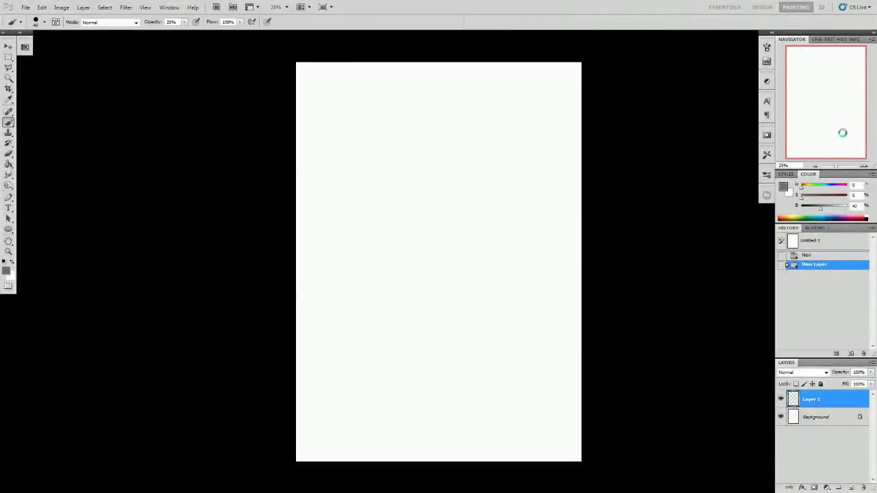
Sketch the hooded figure's outline, the halberd head and long shaft, the torso and the legs.
mouse_move(440, 128)
left_mouse_down()
mouse_move(466, 158)
mouse_move(435, 208)
mouse_move(438, 125)
mouse_move(476, 190)
mouse_move(446, 244)
mouse_move(354, 187)
mouse_move(479, 237)
mouse_move(493, 191)
left_mouse_up()
key("super")
mouse_move(374, 192)
left_mouse_down()
mouse_move(328, 139)
mouse_move(305, 169)
mouse_move(471, 293)
left_mouse_up()
mouse_move(480, 231)
left_mouse_down()
mouse_move(417, 254)
mouse_move(495, 297)
mouse_move(511, 383)
mouse_move(391, 317)
mouse_move(503, 363)
mouse_move(528, 421)
left_mouse_up()
mouse_move(425, 256)
left_mouse_down()
mouse_move(525, 417)
mouse_move(488, 371)
mouse_move(491, 235)
left_mouse_up()
Clear the stray foot strokes, redraw the lower robe and feet, and lasso the halberd.
key("Delete")
key("ctrl+d")
left_click_drag(411, 219, 441, 354)
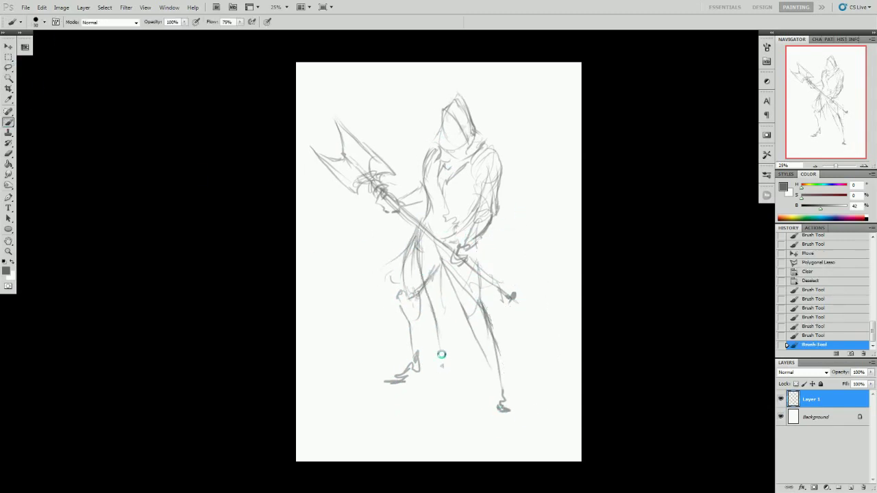
left_click_drag(452, 274, 513, 413)
left_click_drag(507, 370, 513, 431)
key("l")
left_click_drag(412, 177, 450, 250)
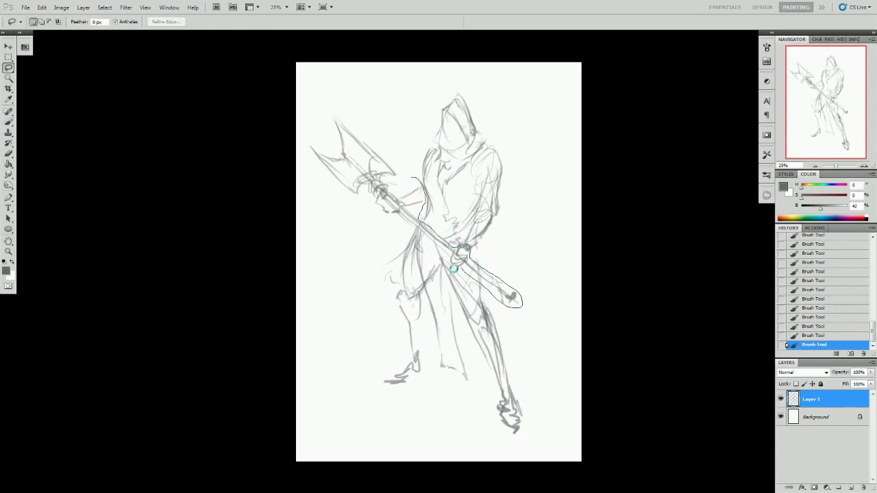
Rotate the selected halberd about 7 degrees with Free Transform.
key("ctrl+t")
left_click_drag(568, 302, 390, 260)
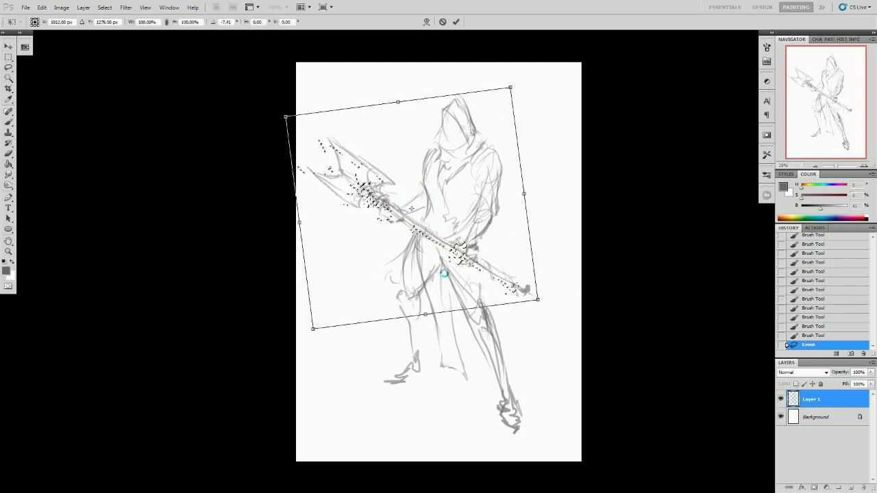
key("Return")
key("ctrl+d")
Refine the arm, hood, face outline and right shoulder with brush strokes.
key("b")
left_click_drag(421, 148, 425, 185)
mouse_move(431, 118)
left_mouse_down()
mouse_move(411, 188)
mouse_move(401, 172)
mouse_move(437, 123)
mouse_move(483, 141)
left_mouse_up()
mouse_move(470, 104)
left_mouse_down()
mouse_move(442, 140)
mouse_move(501, 177)
left_mouse_up()
left_click_drag(489, 137, 503, 178)
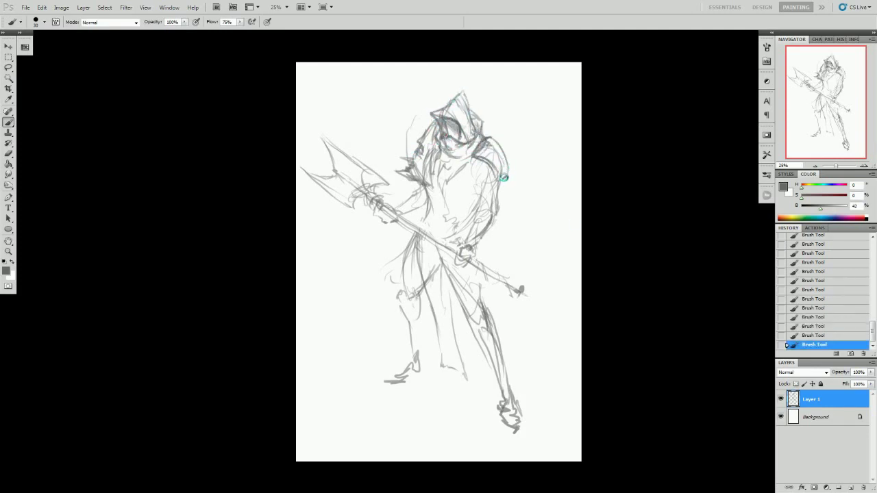
Flip the canvas horizontally and sketch the face, shoulder, torso and belt details.
key("h")
left_click_drag(402, 179, 376, 206)
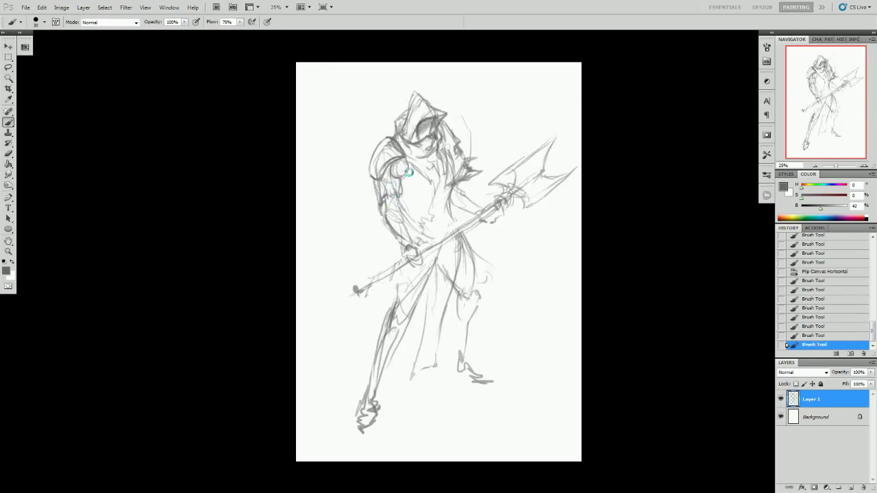
mouse_move(425, 140)
left_mouse_down()
mouse_move(422, 182)
mouse_move(401, 207)
mouse_move(417, 243)
mouse_move(405, 235)
mouse_move(384, 243)
left_mouse_up()
mouse_move(463, 191)
left_mouse_down()
mouse_move(416, 225)
mouse_move(456, 212)
mouse_move(428, 308)
left_mouse_up()
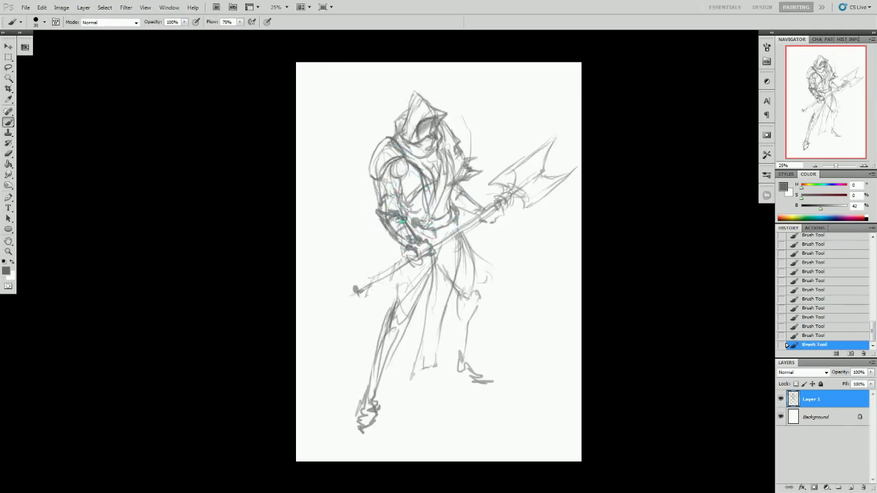
Draw both legs and the crossed ground-shadow lines at the feet.
left_click_drag(397, 219, 390, 296)
mouse_move(425, 261)
left_mouse_down()
mouse_move(377, 313)
mouse_move(366, 411)
left_mouse_up()
mouse_move(473, 226)
left_mouse_down()
mouse_move(488, 290)
mouse_move(474, 391)
left_mouse_up()
left_click_drag(367, 411, 493, 383)
Lasso the axe head and move it to a new position.
key("ctrl+alt+z")
left_click_drag(383, 379, 548, 419)
left_click_drag(328, 435, 501, 376)
key("l")
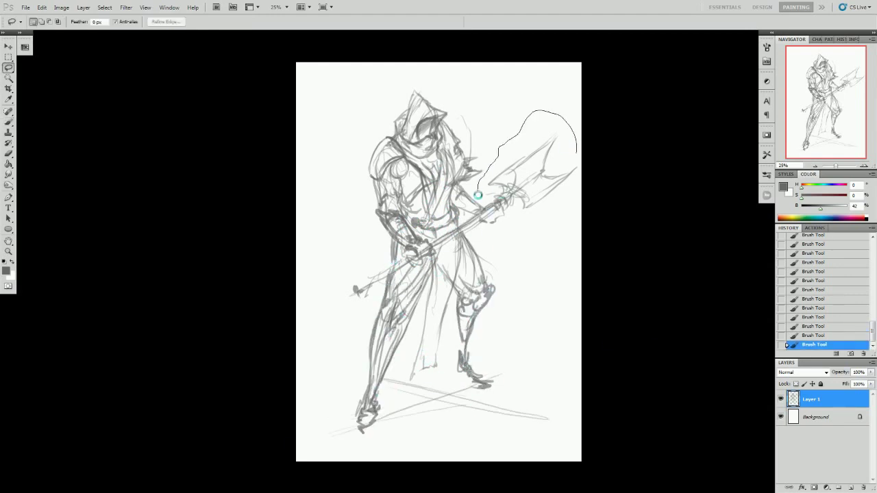
left_click_drag(472, 212, 521, 178)
key("ctrl+d")
Redraw the axe head and the shaft end with a spiked butt.
mouse_move(445, 206)
left_mouse_down()
mouse_move(493, 236)
mouse_move(510, 194)
left_mouse_up()
key("ctrl+d")
key("b")
mouse_move(411, 254)
left_mouse_down()
mouse_move(339, 270)
mouse_move(350, 308)
mouse_move(348, 294)
mouse_move(400, 257)
mouse_move(428, 370)
left_mouse_up()
Slightly rotate and rescale the whole sketch with Free Transform.
key("ctrl+t")
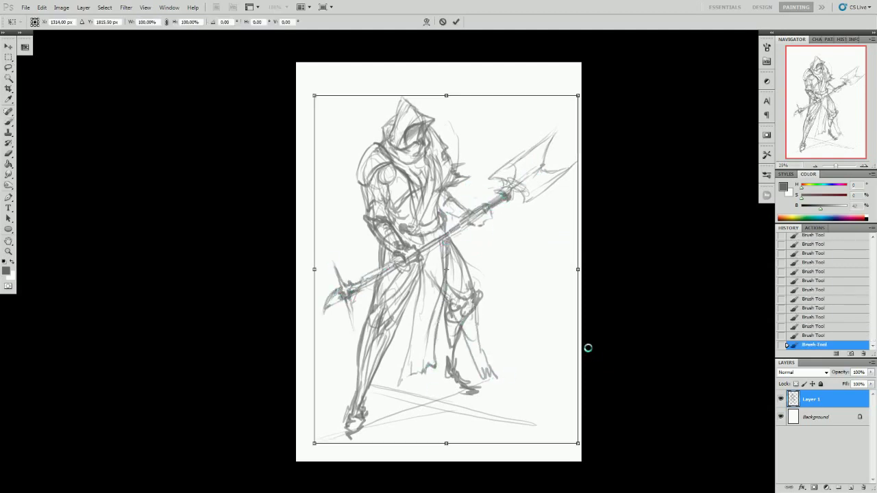
left_click_drag(587, 347, 579, 370)
key("Return")
right_click(517, 254)
key("Escape")
Delete stray lower-cloak strokes and redraw the lower cloak, legs and feet.
key("l")
left_click_drag(480, 305, 455, 387)
key("Delete")
left_click_drag(438, 240, 431, 401)
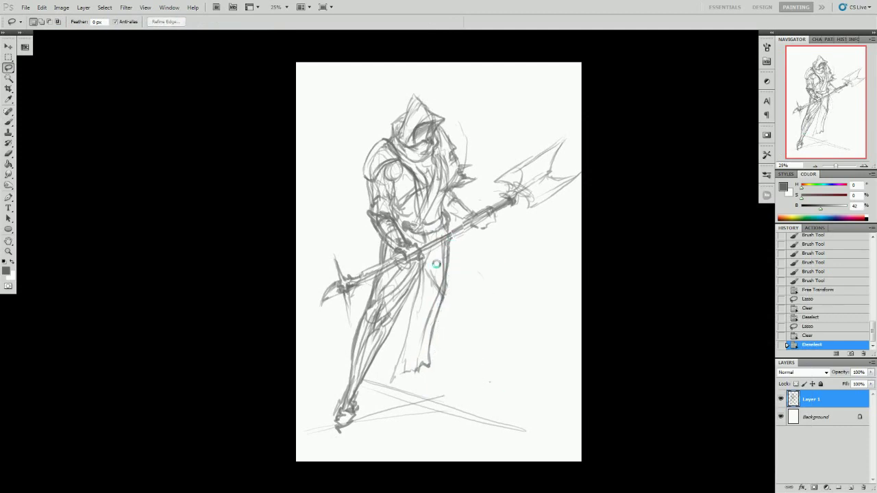
key("b")
mouse_move(457, 245)
left_mouse_down()
mouse_move(446, 312)
mouse_move(480, 380)
left_mouse_up()
left_click_drag(411, 267, 414, 315)
left_click_drag(383, 260, 408, 421)
Lasso the lower-right cloak edge, scale it slightly, and erase the stray strokes.
key("l")
mouse_move(453, 238)
left_mouse_down()
mouse_move(483, 391)
mouse_move(495, 395)
left_mouse_up()
key("ctrl+t")
key("Return")
left_click_drag(370, 274, 363, 391)
key("Delete")
key("ctrl+d")
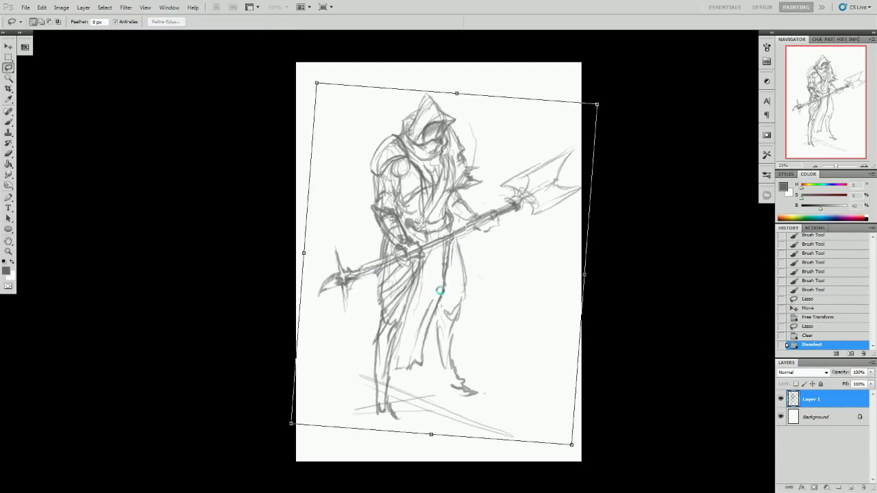
Tilt the whole sketch slightly and add strokes on the cloak, feet and hem.
key("ctrl+t")
left_click_drag(596, 446, 592, 439)
key("Return")
key("b")
mouse_move(380, 267)
left_mouse_down()
mouse_move(350, 380)
mouse_move(381, 388)
left_mouse_up()
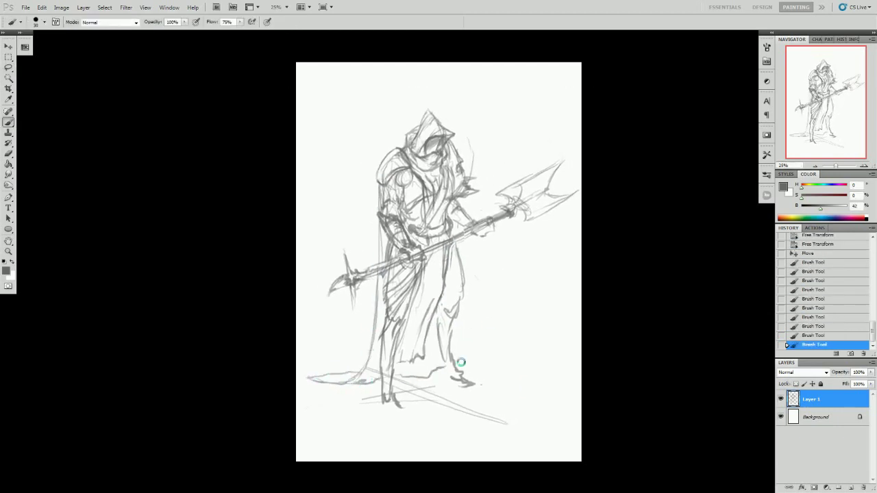
left_click_drag(445, 358, 423, 375)
left_click_drag(403, 403, 385, 424)
Adjust the feet with Free Transform and redraw their strokes.
mouse_move(369, 394)
left_mouse_down()
mouse_move(407, 440)
mouse_move(381, 399)
left_mouse_up()
key("ctrl+t")
key("Return")
key("ctrl+d")
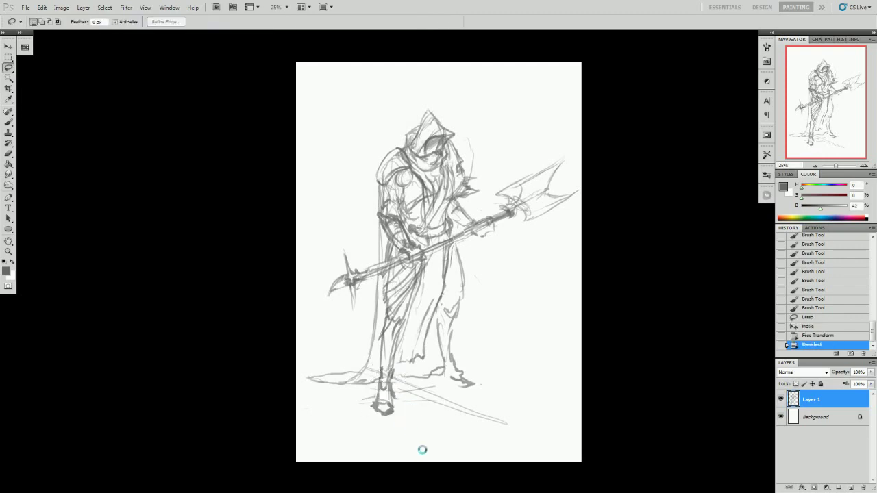
left_click_drag(453, 250, 449, 284)
Sketch the hood top, left shoulder, chest, arm and hand, and darken the face.
left_click_drag(405, 127, 415, 108)
mouse_move(400, 146)
left_mouse_down()
mouse_move(375, 174)
mouse_move(441, 216)
mouse_move(457, 195)
mouse_move(474, 222)
left_mouse_up()
left_click_drag(479, 214, 481, 237)
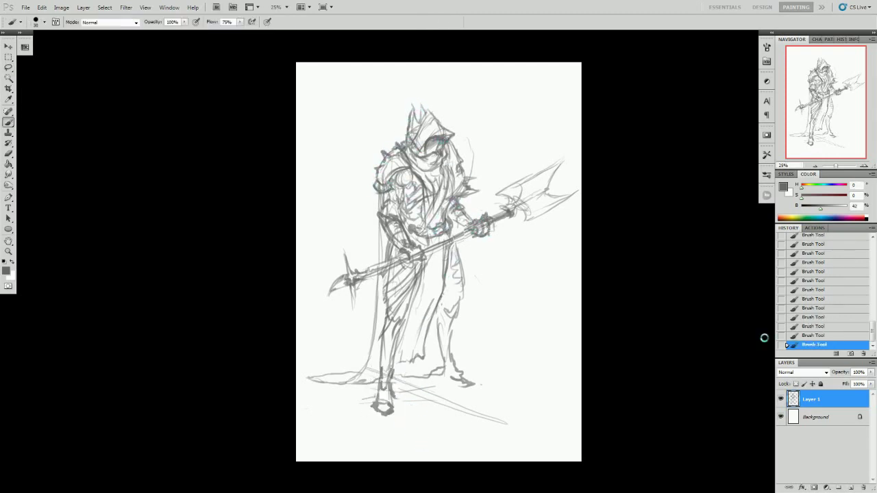
mouse_move(428, 137)
left_mouse_down()
mouse_move(446, 161)
mouse_move(479, 147)
mouse_move(444, 158)
mouse_move(462, 128)
mouse_move(425, 136)
left_mouse_up()
Erase leftover stray strokes with two lasso-and-delete passes.
key("l")
key("Delete")
key("ctrl+d")
key("b")
key("l")
key("Delete")
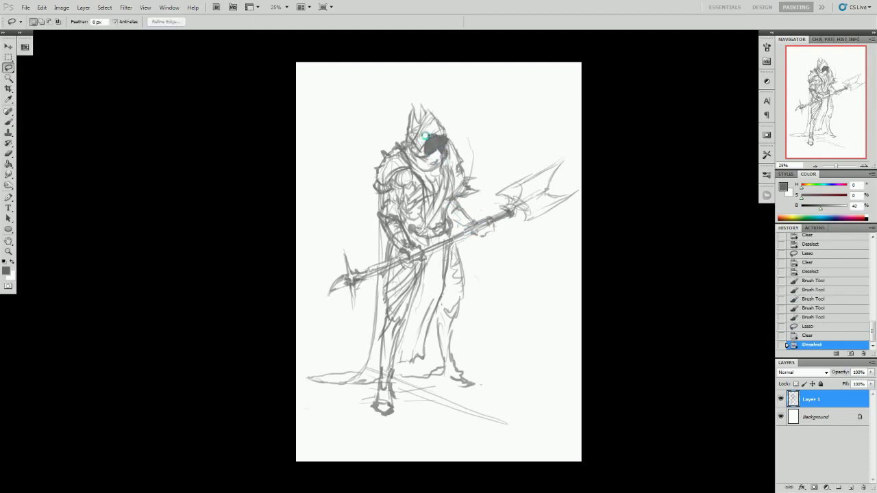
key("b")
Mirror the canvas horizontally and darken the halberd, hood edge, face mask and hood tip.
left_click(61, 7)
left_click(199, 152)
mouse_move(375, 213)
left_mouse_down()
mouse_move(374, 268)
mouse_move(326, 198)
left_mouse_up()
mouse_move(432, 145)
left_mouse_down()
mouse_move(425, 183)
mouse_move(411, 188)
mouse_move(441, 165)
left_mouse_up()
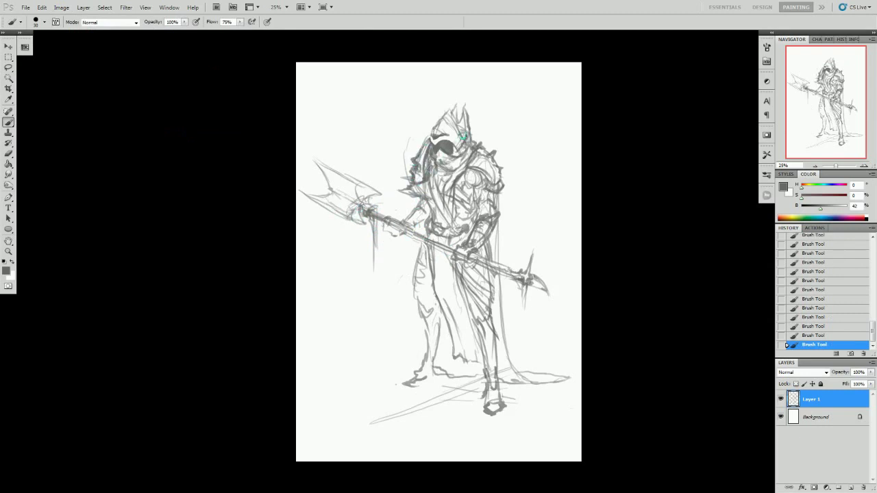
mouse_move(452, 108)
left_mouse_down()
mouse_move(459, 233)
mouse_move(418, 300)
mouse_move(438, 363)
left_mouse_up()
Darken the chest, robe, legs, feet and axe head, adding axe and foot detail.
left_click_drag(483, 305, 496, 372)
left_click_drag(426, 362, 396, 384)
mouse_move(507, 385)
left_mouse_down()
mouse_move(487, 410)
mouse_move(505, 407)
left_mouse_up()
mouse_move(359, 180)
left_mouse_down()
mouse_move(338, 192)
mouse_move(361, 205)
mouse_move(309, 196)
mouse_move(374, 228)
left_mouse_up()
mouse_move(430, 299)
left_mouse_down()
mouse_move(394, 364)
mouse_move(380, 358)
mouse_move(483, 401)
left_mouse_up()
Lasso and delete stray strokes near the feet and hood top.
key("l")
left_click_drag(370, 425, 465, 394)
key("Delete")
left_click_drag(404, 137, 413, 184)
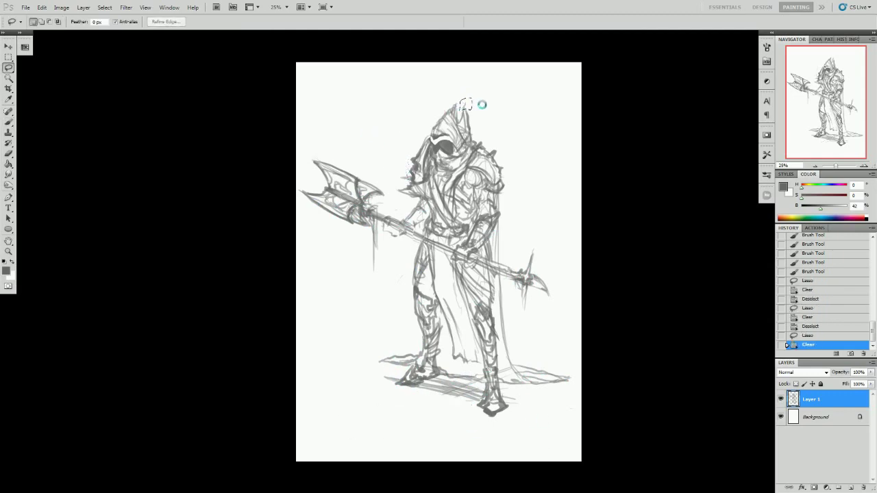
Fade Layer 1 to a pale underlay, add an empty Layer 2, and mirror the canvas.
key("ctrl+d")
key("b")
left_click(61, 7)
left_click(206, 137)
right_click(434, 192)
Zoom in on the hood and shoulders, pick a smaller inking brush, and ink lines near the face.
key("ctrl+plus")
key("ctrl+plus")
key("ctrl+plus")
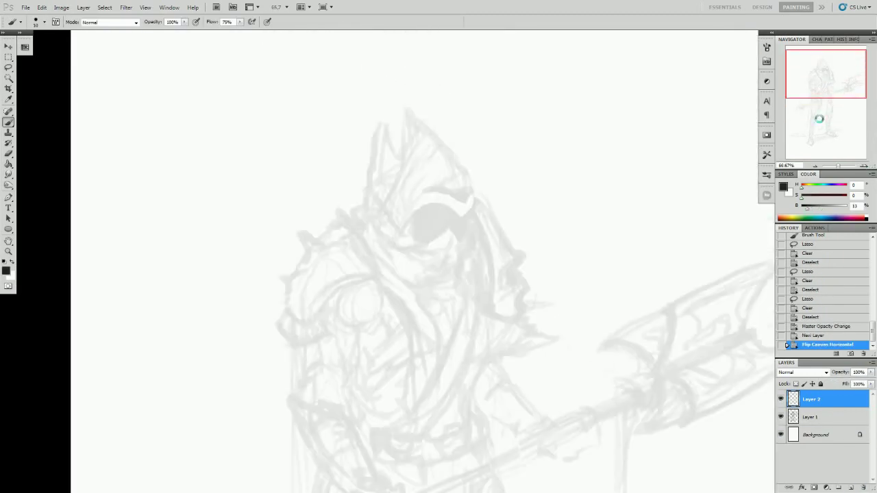
scroll(470, 201, "down", 1)
right_click(470, 201)
right_click(463, 225)
mouse_move(446, 201)
left_mouse_down()
mouse_move(425, 209)
mouse_move(446, 199)
mouse_move(411, 179)
mouse_move(385, 219)
left_mouse_up()
key("Escape")
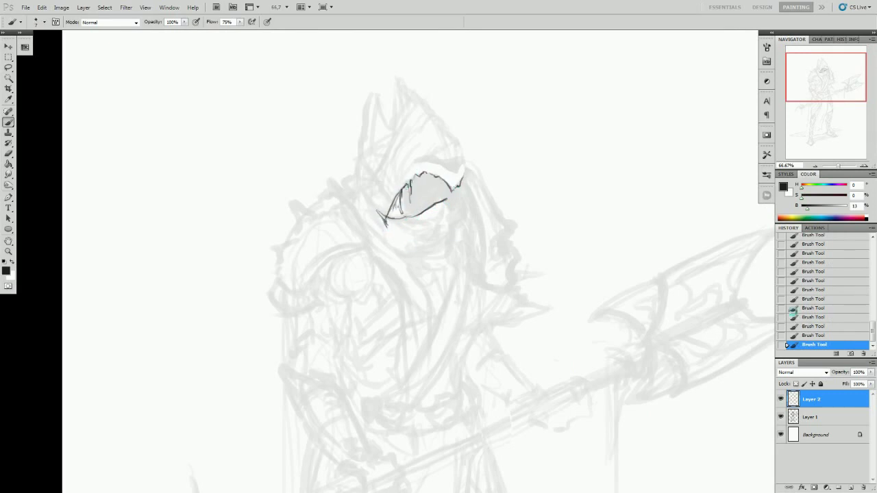
Ink the face edge, hood curve, inner hood ornament and the hood's left outline.
mouse_move(404, 185)
left_mouse_down()
mouse_move(385, 221)
mouse_move(366, 153)
mouse_move(377, 93)
mouse_move(398, 205)
mouse_move(400, 79)
mouse_move(462, 154)
mouse_move(456, 196)
mouse_move(417, 210)
mouse_move(445, 213)
left_mouse_up()
right_click(416, 96)
key("Escape")
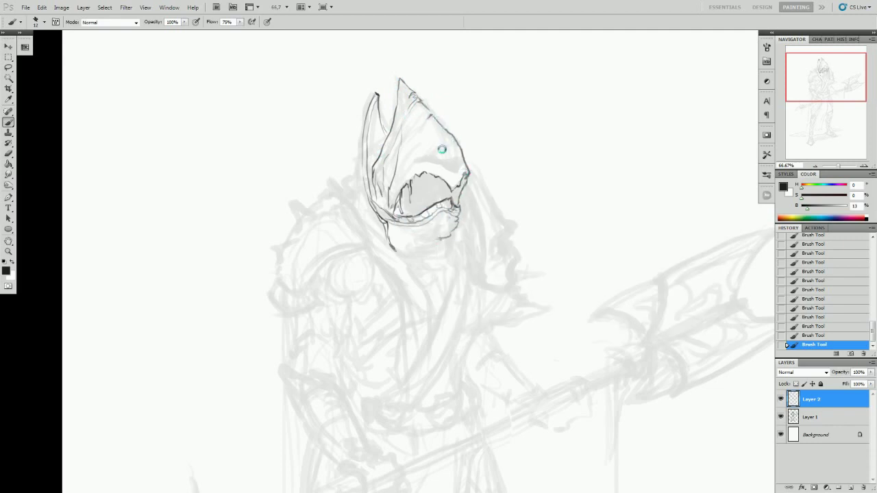
left_click_drag(443, 166, 432, 118)
left_click_drag(433, 147, 453, 169)
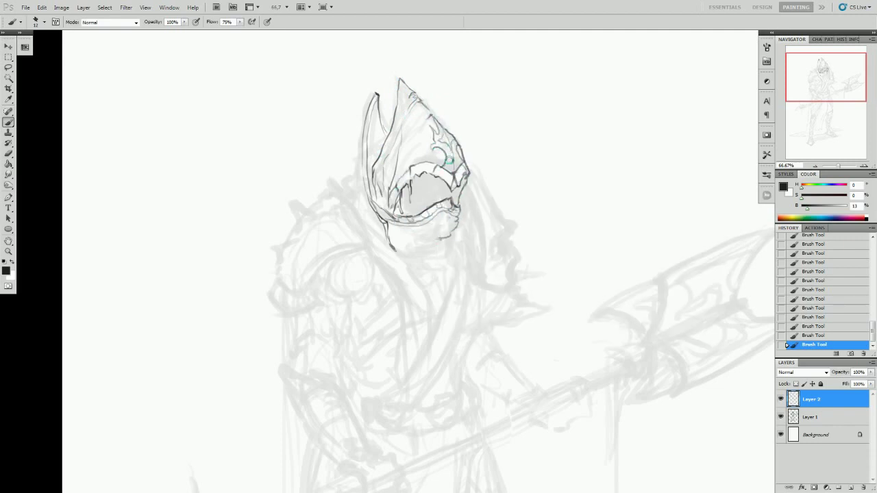
mouse_move(386, 132)
left_mouse_down()
mouse_move(375, 104)
mouse_move(370, 164)
left_mouse_up()
left_click_drag(373, 177, 384, 229)
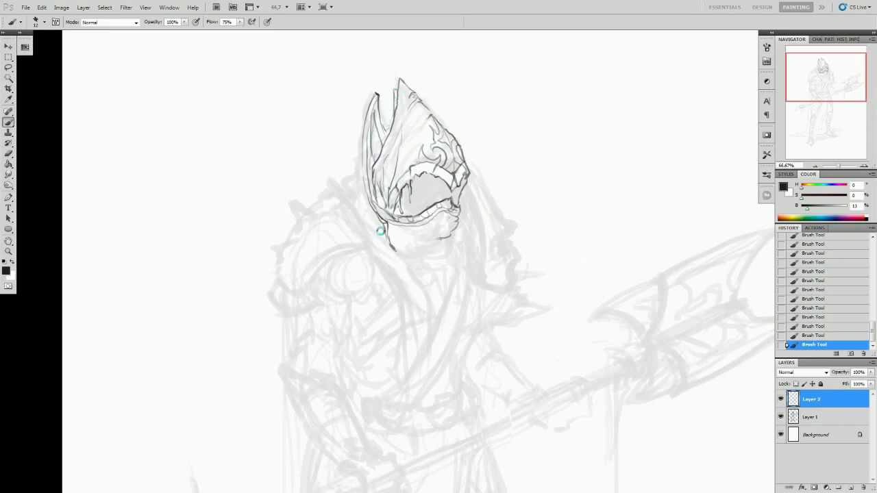
left_click_drag(370, 120, 355, 192)
Ink the shoulder armour's ring, ornament, spike and decorative edge.
mouse_move(372, 246)
left_mouse_down()
mouse_move(362, 285)
mouse_move(363, 262)
mouse_move(310, 288)
mouse_move(324, 257)
left_mouse_up()
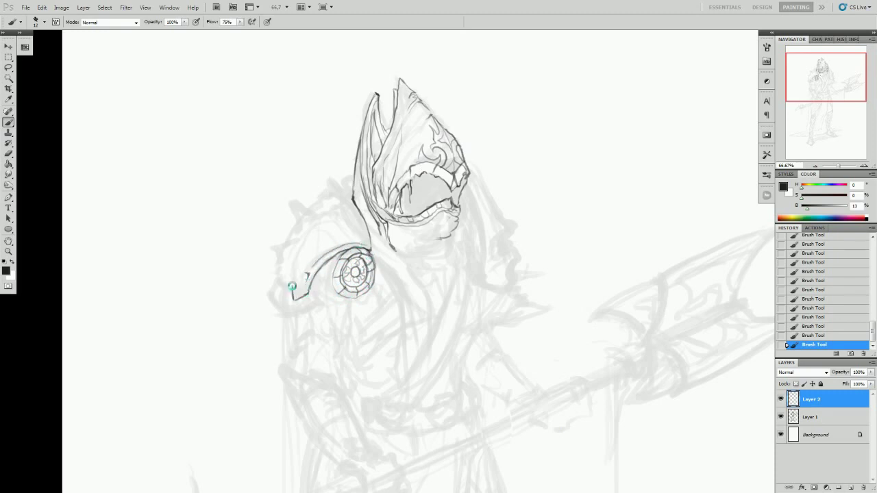
left_click_drag(276, 295, 273, 270)
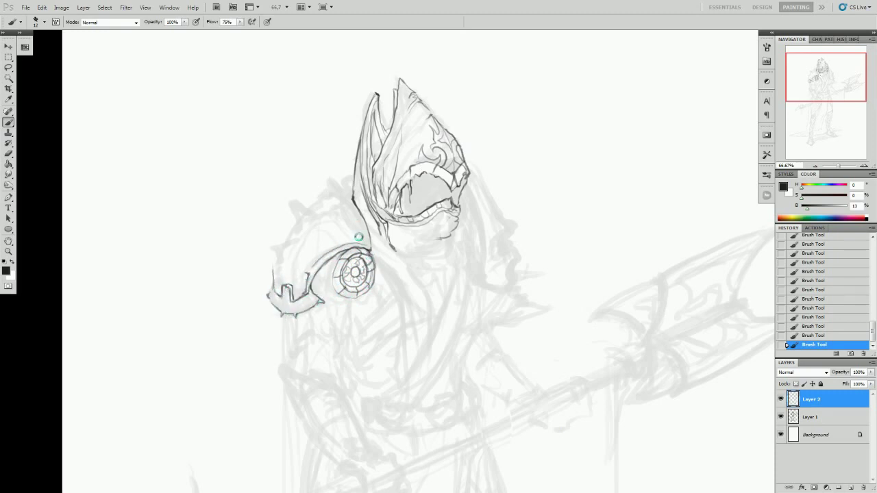
mouse_move(363, 243)
left_mouse_down()
mouse_move(316, 199)
mouse_move(333, 219)
mouse_move(311, 209)
left_mouse_up()
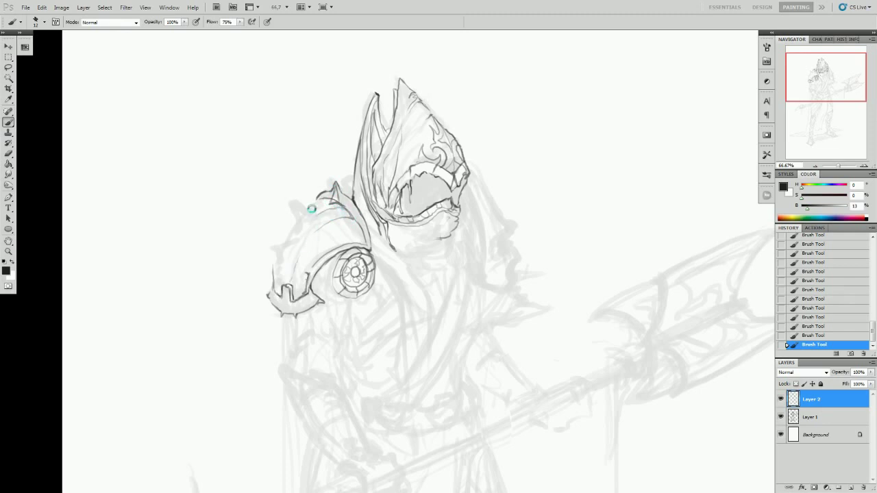
mouse_move(292, 248)
left_mouse_down()
mouse_move(269, 244)
mouse_move(346, 221)
mouse_move(413, 251)
mouse_move(452, 248)
mouse_move(421, 252)
mouse_move(449, 248)
mouse_move(427, 141)
left_mouse_up()
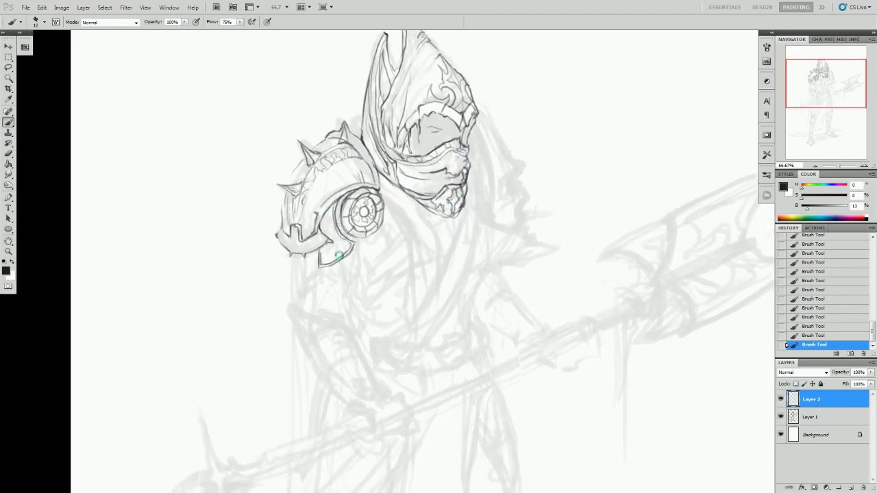
Ink the neck lines, a V-shaped fold and the cloak's long right edge below the hood.
left_click_drag(842, 89, 843, 89)
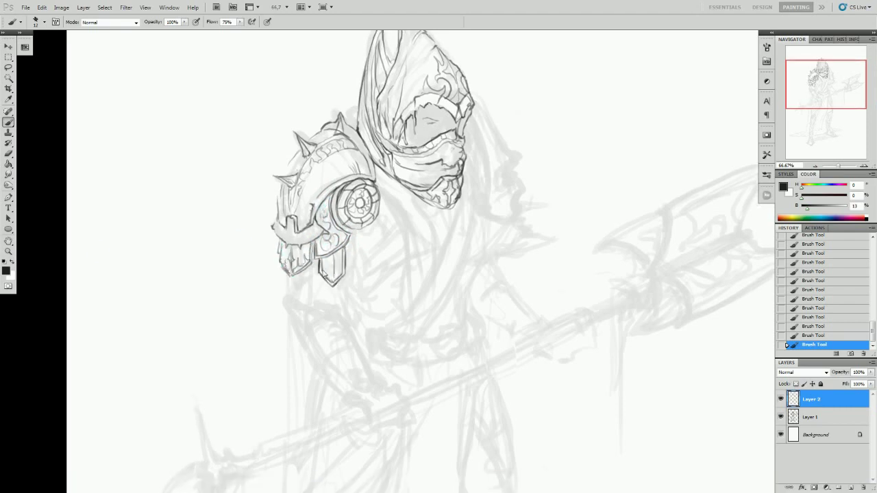
left_click_drag(387, 179, 419, 219)
left_click_drag(457, 202, 440, 263)
left_click_drag(458, 226, 429, 313)
mouse_move(421, 275)
left_mouse_down()
mouse_move(423, 316)
mouse_move(476, 175)
left_mouse_up()
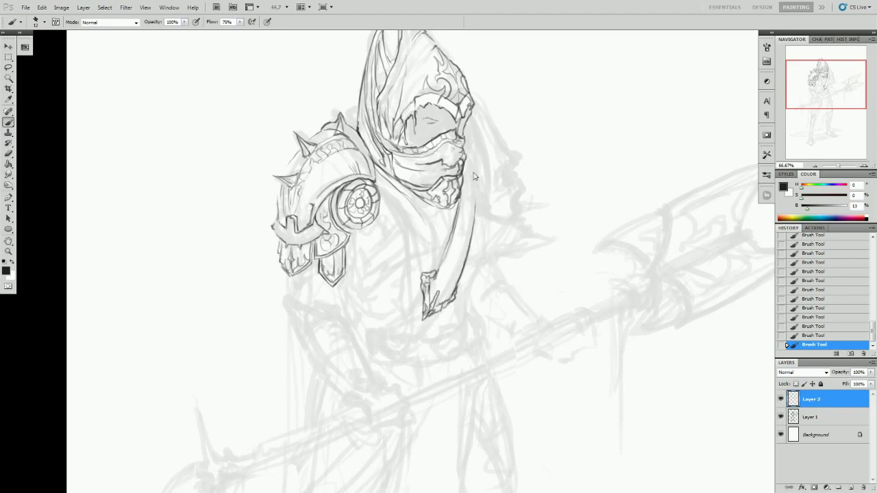
left_click_drag(448, 259, 434, 308)
left_click_drag(460, 195, 444, 264)
right_click(460, 245)
left_click_drag(423, 301, 389, 333)
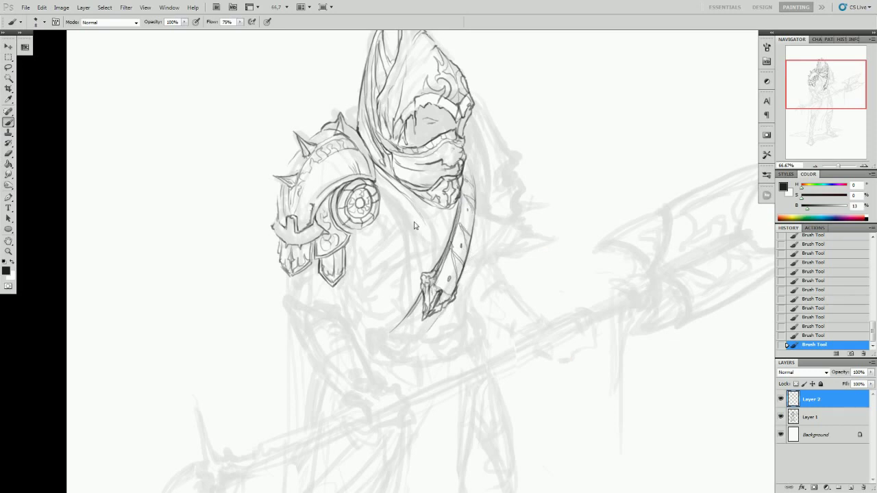
Ink shading and folds down the length of the cloak.
left_click_drag(424, 197, 417, 193)
left_click_drag(381, 181, 411, 277)
left_click_drag(408, 237, 410, 307)
left_click_drag(441, 209, 425, 287)
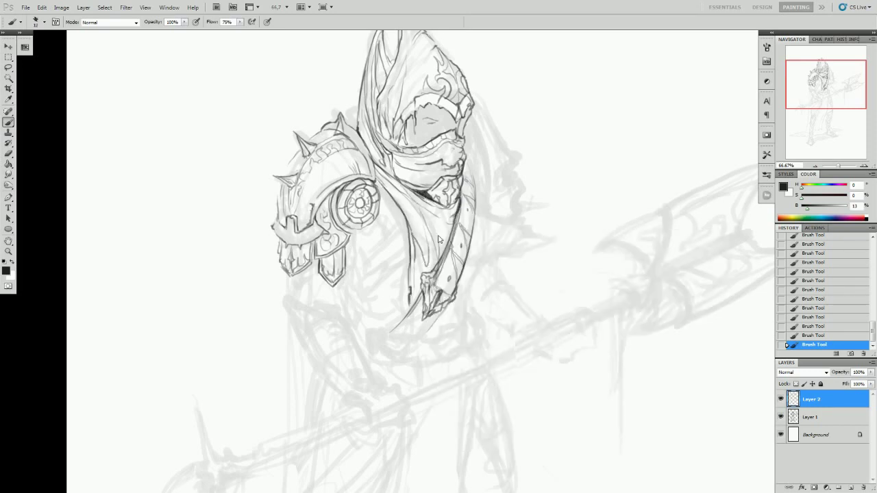
left_click_drag(480, 209, 470, 329)
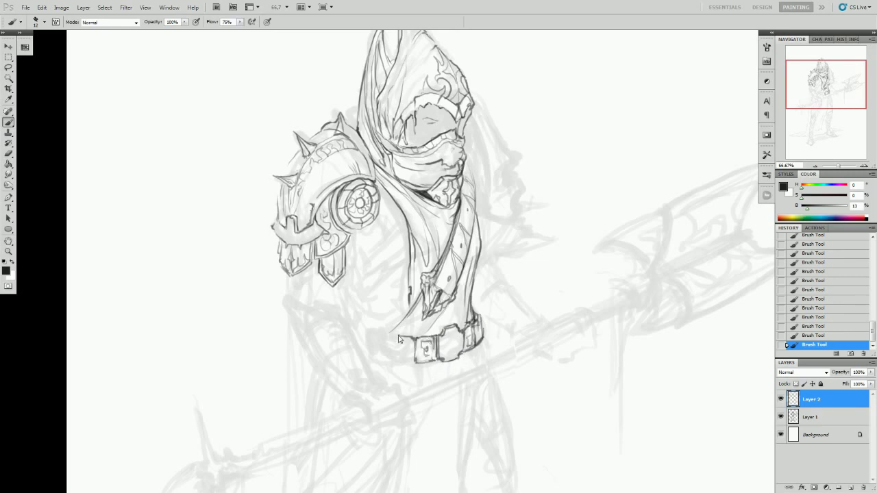
Ink the belt segment beside the buckle and extend the belt's left end.
left_click_drag(399, 338, 407, 341)
left_click_drag(457, 314, 455, 334)
left_click_drag(393, 334, 378, 351)
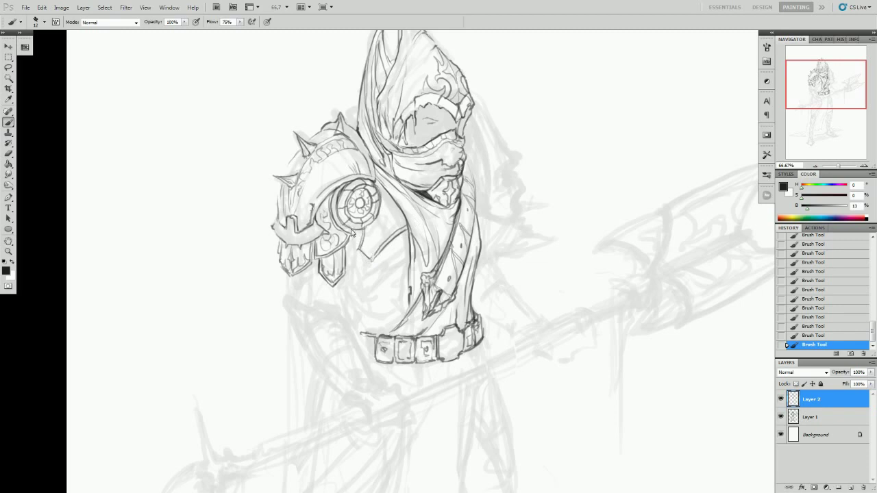
Ink the shoulder pad's lower edge, its tassels and the armour plates below it.
mouse_move(351, 233)
left_mouse_down()
mouse_move(322, 301)
mouse_move(350, 311)
left_mouse_up()
left_click_drag(357, 255, 373, 269)
mouse_move(404, 195)
left_mouse_down()
mouse_move(375, 281)
mouse_move(402, 253)
left_mouse_up()
left_click_drag(355, 280, 408, 248)
mouse_move(353, 301)
left_mouse_down()
mouse_move(400, 251)
mouse_move(405, 294)
left_mouse_up()
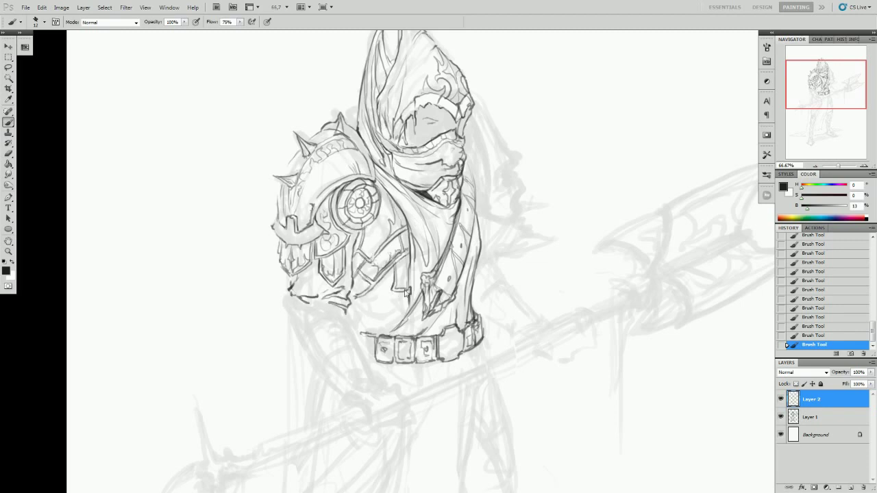
scroll(390, 291, "down", 3)
left_click_drag(377, 241, 391, 272)
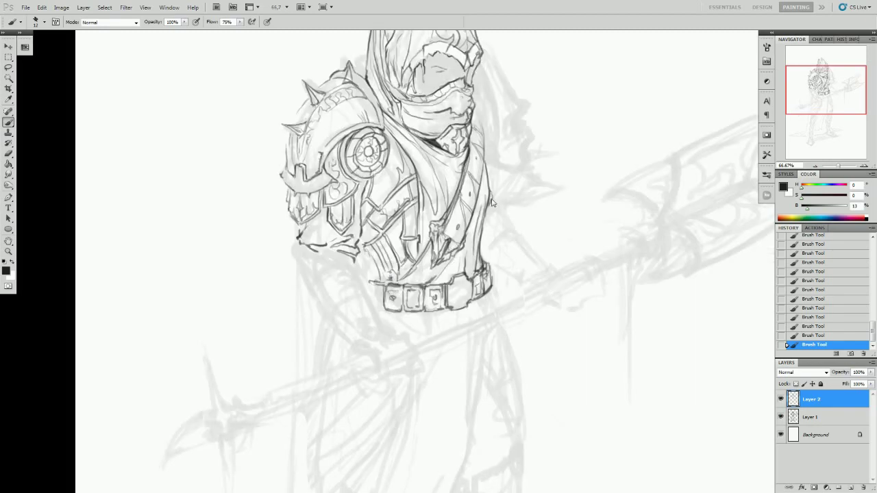
Zoom out to 50% and flip the canvas horizontally to check the drawing.
key("ctrl+minus")
left_click(61, 7)
left_click(196, 129)
scroll(411, 274, "down", 1)
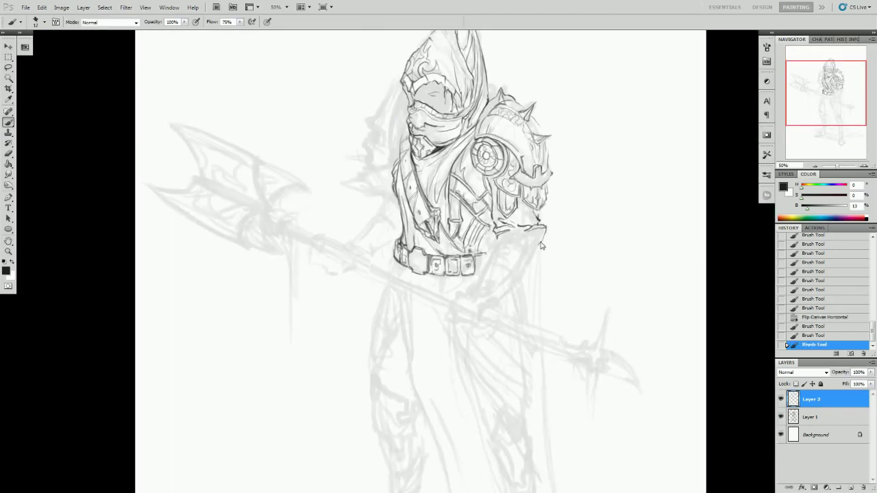
Ink the forearm cuff and details along the hood and cloak edge.
left_click_drag(542, 226, 522, 269)
left_click_drag(496, 241, 522, 236)
left_click_drag(541, 236, 519, 266)
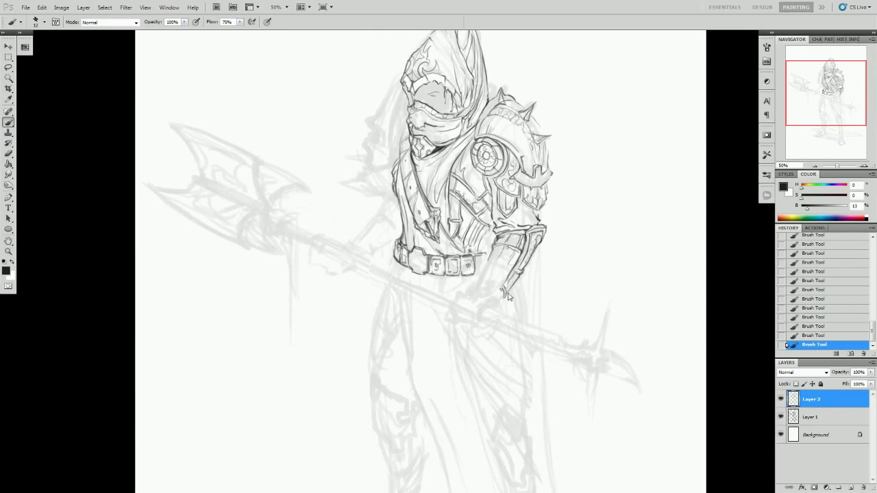
left_click_drag(404, 99, 393, 163)
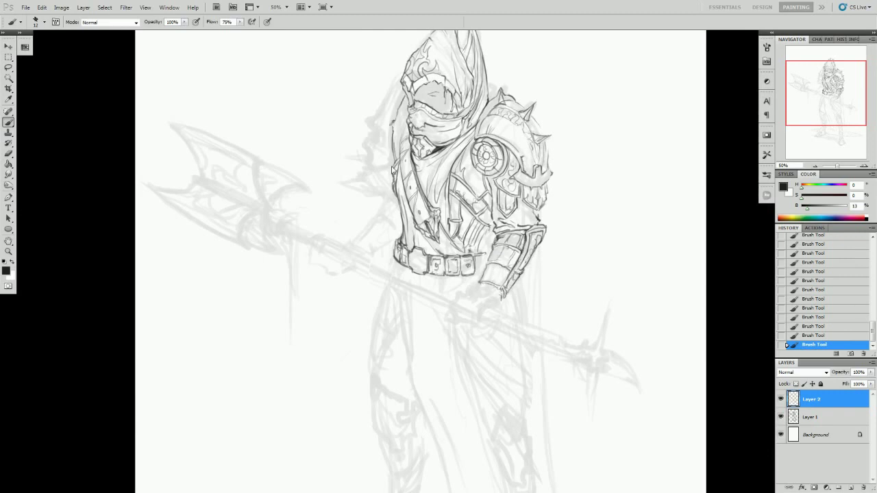
left_click_drag(396, 115, 389, 174)
left_click_drag(400, 89, 399, 163)
left_click_drag(410, 103, 396, 134)
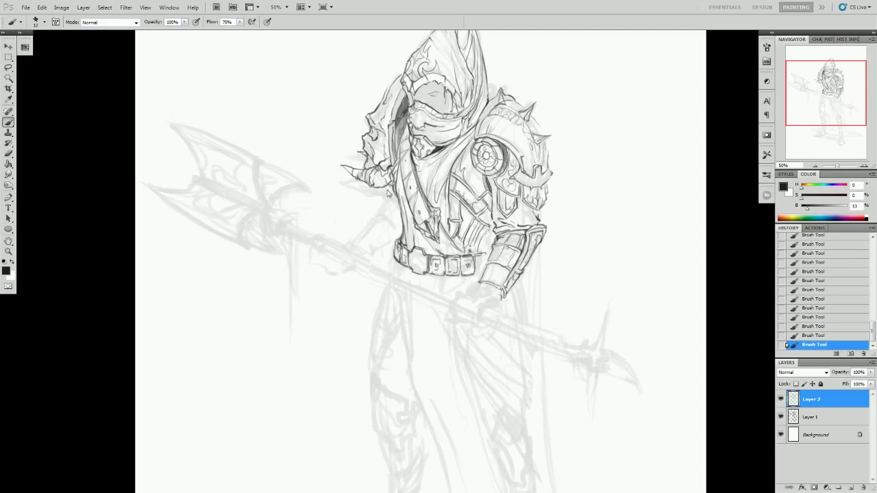
Lasso and delete stray lines around the hood, then ink new hood face and belt details.
key("l")
left_click_drag(375, 218, 409, 138)
key("Delete")
key("ctrl+d")
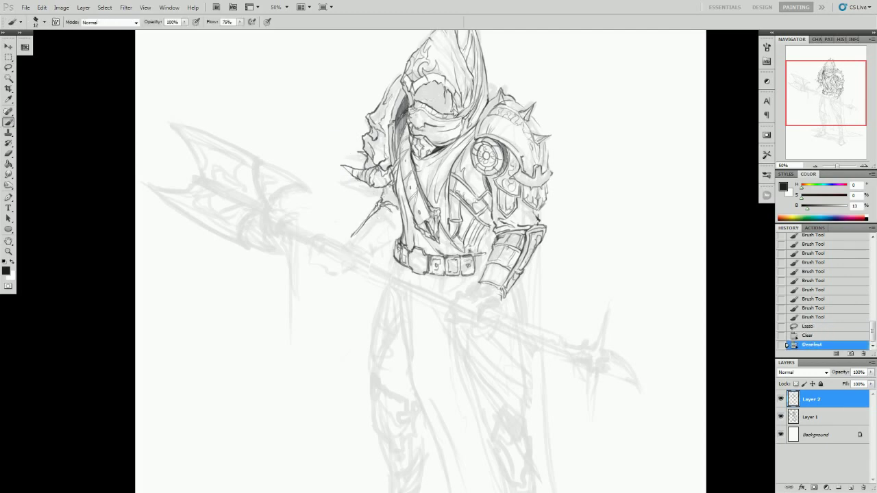
mouse_move(444, 89)
left_mouse_down()
mouse_move(456, 113)
mouse_move(407, 89)
mouse_move(419, 106)
left_mouse_up()
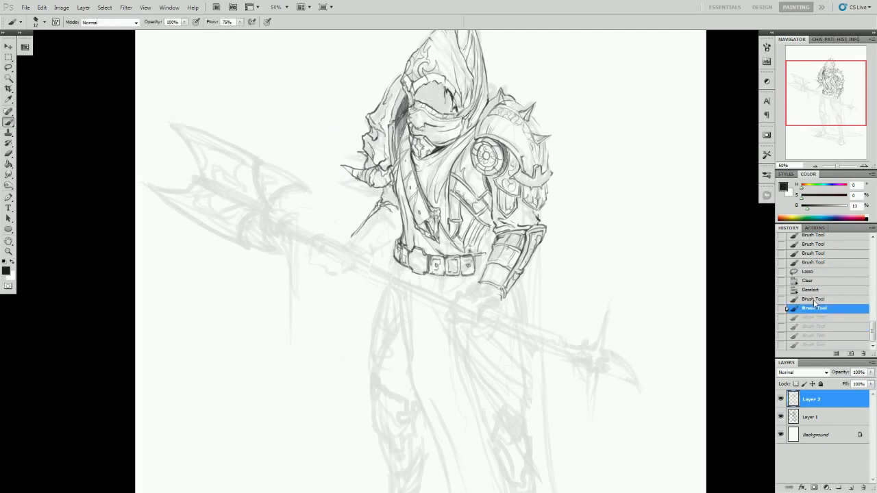
mouse_move(413, 254)
left_mouse_down()
mouse_move(423, 265)
mouse_move(438, 248)
mouse_move(459, 257)
left_mouse_up()
left_click_drag(639, 250, 649, 193)
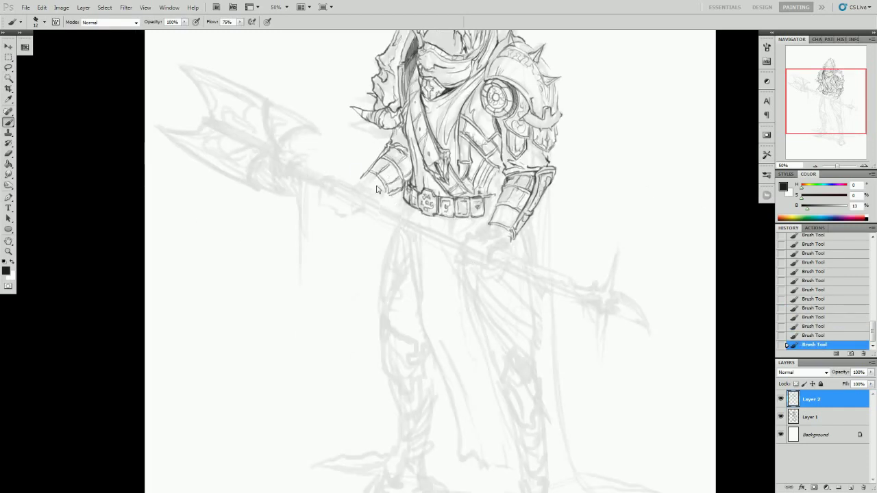
Ink the right shoulder pauldron, the fist and the halberd shaft toward the upper hand.
left_click_drag(510, 109, 488, 125)
left_click_drag(528, 141, 574, 177)
left_click_drag(288, 490, 274, 411)
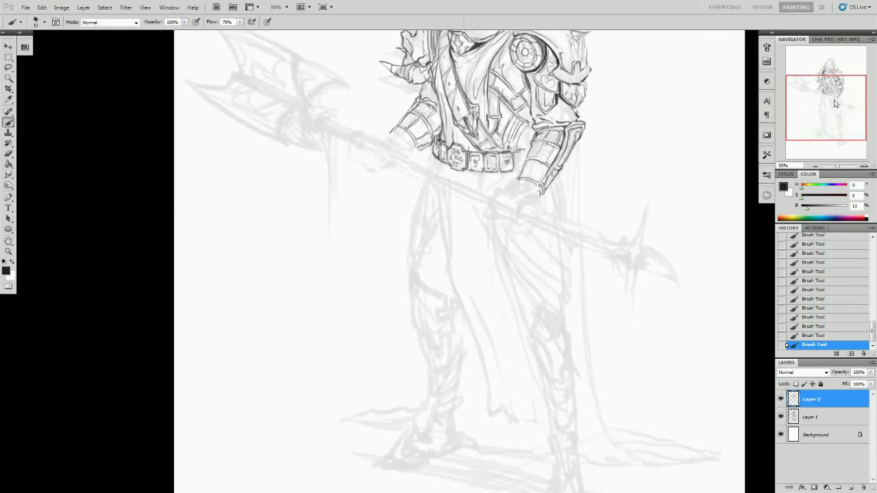
left_click_drag(539, 192, 526, 198)
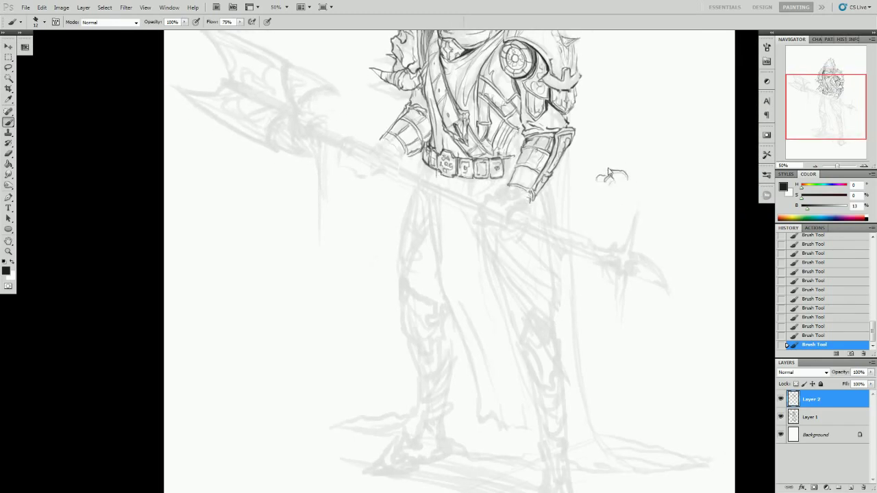
key("ctrl+z")
mouse_move(507, 194)
left_mouse_down()
mouse_move(528, 204)
mouse_move(494, 198)
mouse_move(510, 217)
left_mouse_up()
key("ctrl+z")
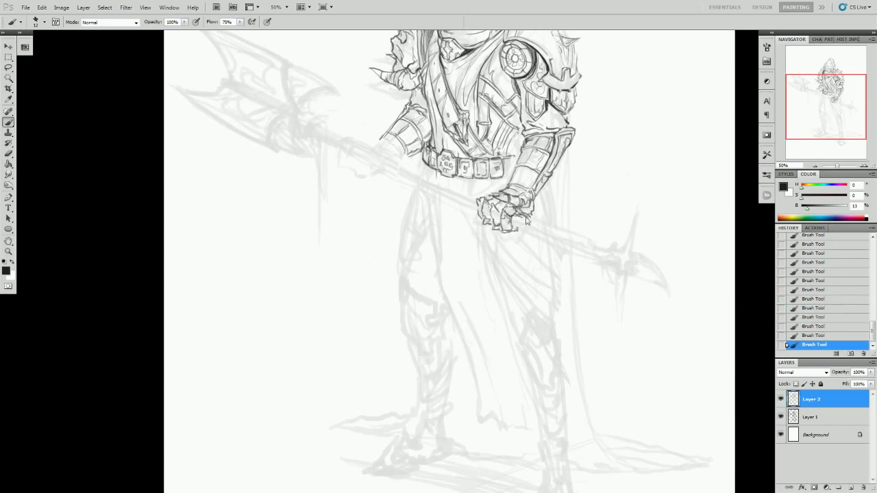
mouse_move(526, 220)
left_mouse_down()
mouse_move(545, 235)
mouse_move(518, 219)
left_mouse_up()
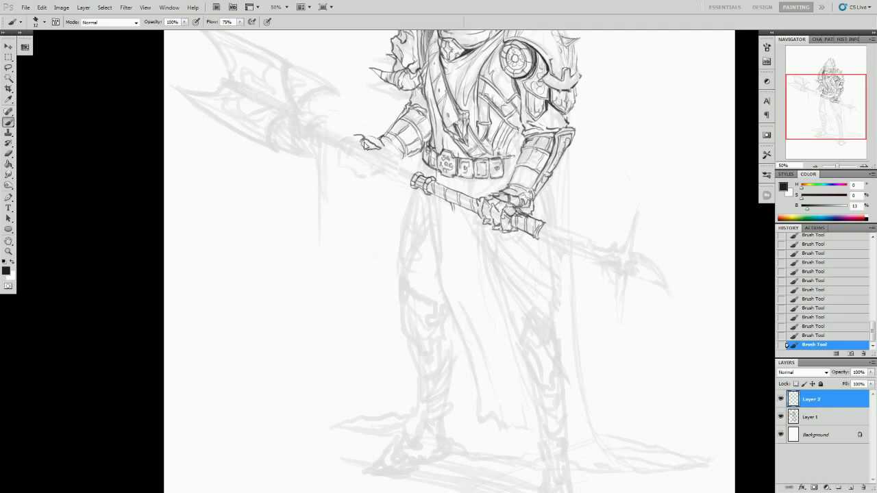
key("ctrl+alt+z")
key("ctrl+alt+z")
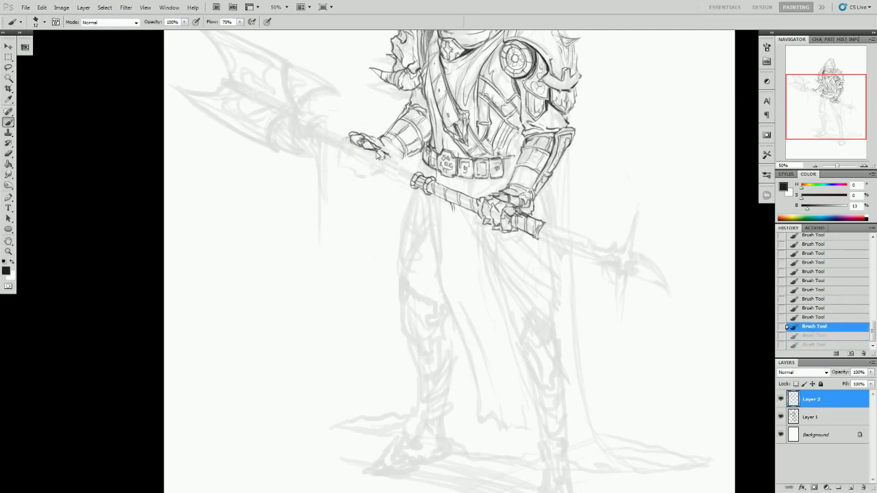
left_click_drag(408, 187, 384, 157)
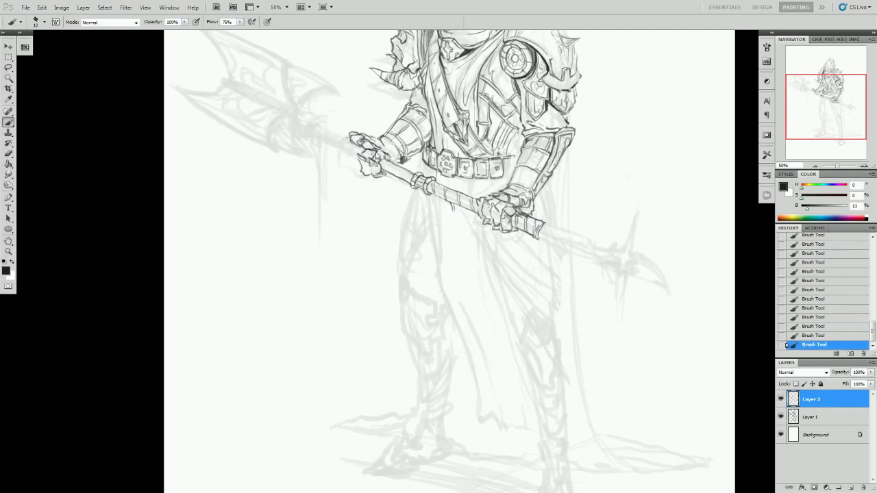
Lasso the upper hand and nudge it into place on the shaft with Free Transform.
key("l")
left_click_drag(414, 171, 337, 171)
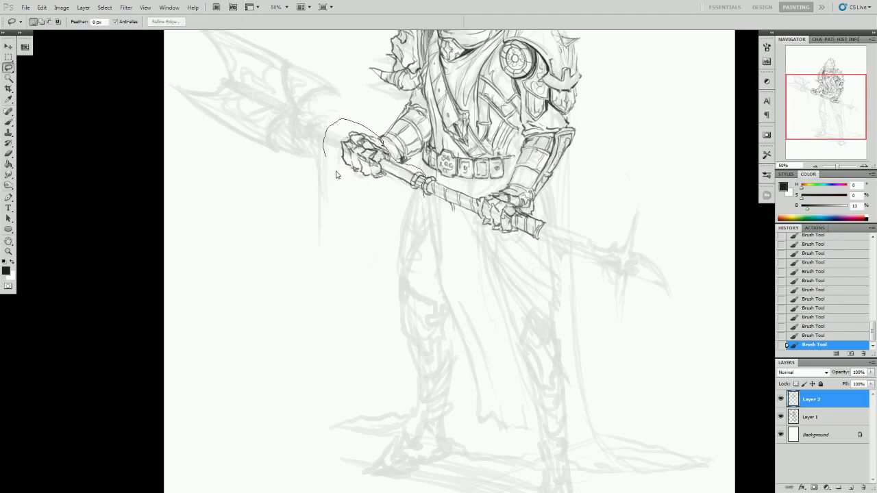
key("ctrl+t")
key("Return")
key("ctrl+Left")
left_click_drag(368, 132, 339, 130)
key("ctrl+t")
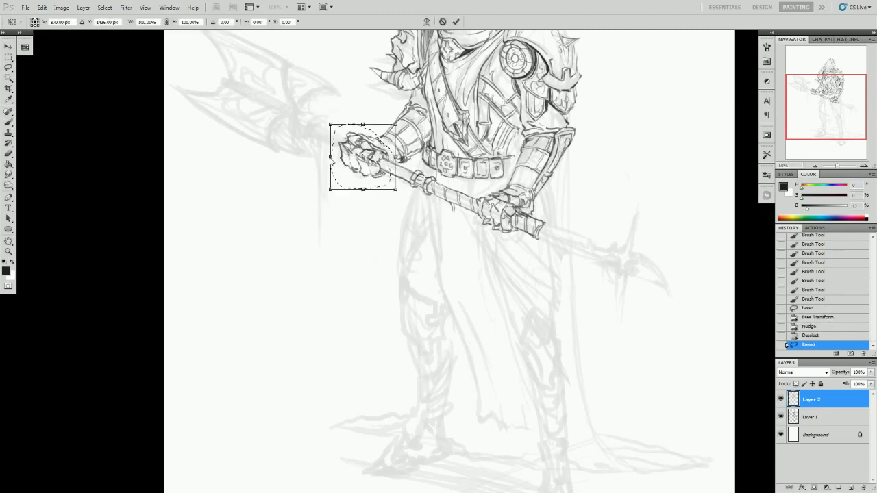
key("Return")
key("ctrl+d")
Add short ink strokes around the shaft and hand.
key("b")
left_click_drag(487, 271, 457, 285)
left_click_drag(419, 234, 409, 254)
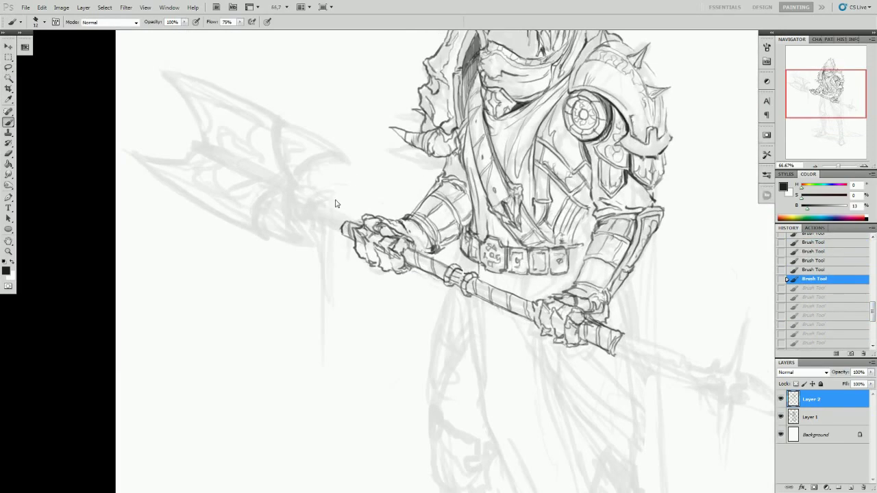
Zoom to 66.67% and ink the rounded, shaded end cap of the staff.
key("ctrl+plus")
left_click_drag(538, 133, 533, 232)
mouse_move(563, 100)
left_mouse_down()
mouse_move(558, 55)
mouse_move(553, 97)
mouse_move(482, 124)
mouse_move(493, 149)
left_mouse_up()
key("ctrl+alt+z")
key("ctrl+alt+z")
key("ctrl+alt+z")
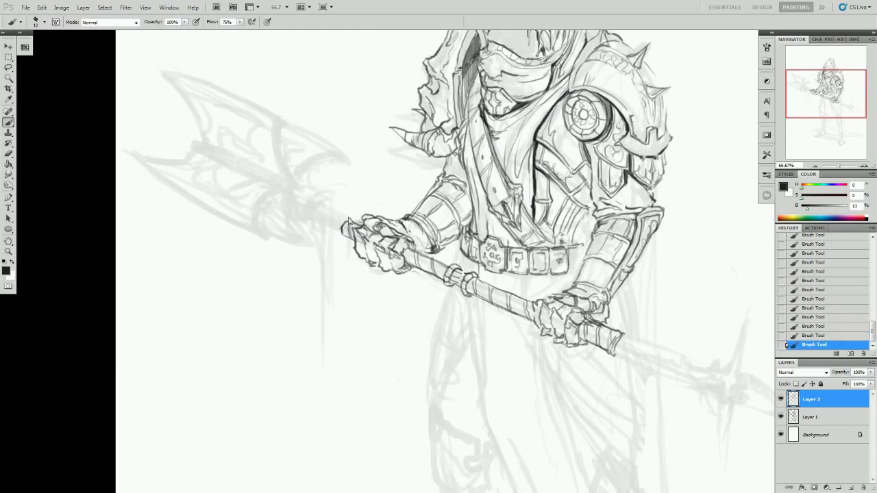
scroll(565, 78, "down", 2)
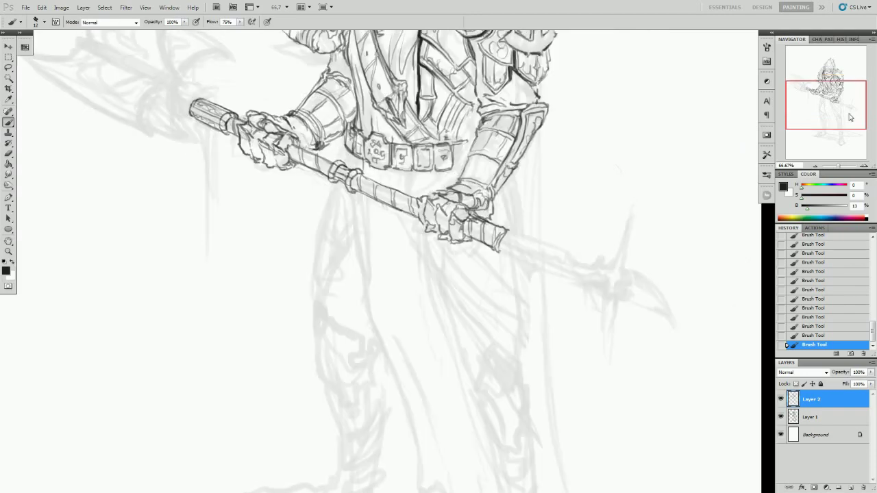
left_click_drag(837, 107, 849, 115)
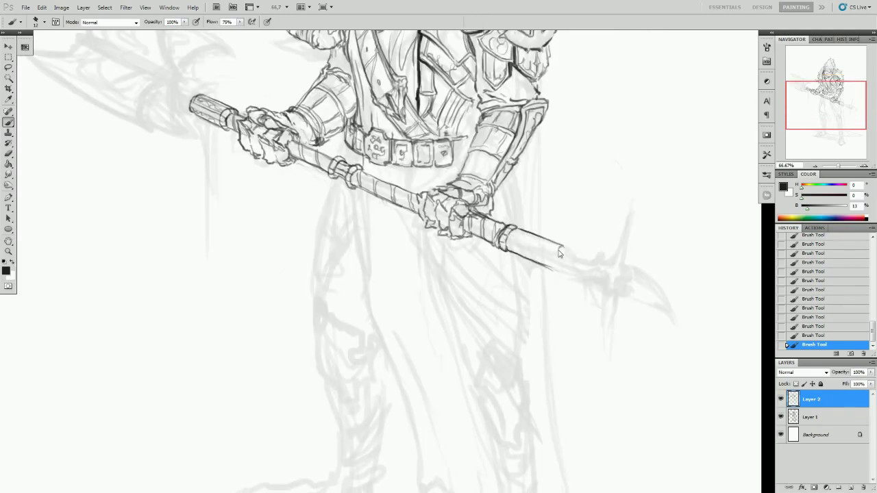
left_click_drag(561, 246, 557, 269)
mouse_move(515, 234)
left_mouse_down()
mouse_move(556, 270)
mouse_move(597, 258)
mouse_move(641, 190)
left_mouse_up()
Clear stray strokes, then ink the spike, hooked blade and lower spike at the staff's end.
key("l")
key("Delete")
key("ctrl+d")
key("b")
left_click_drag(640, 223, 620, 267)
mouse_move(630, 264)
left_mouse_down()
mouse_move(681, 339)
mouse_move(637, 307)
left_mouse_up()
mouse_move(606, 354)
left_mouse_down()
mouse_move(594, 274)
mouse_move(605, 294)
mouse_move(555, 275)
left_mouse_up()
left_click_drag(797, 96, 797, 91)
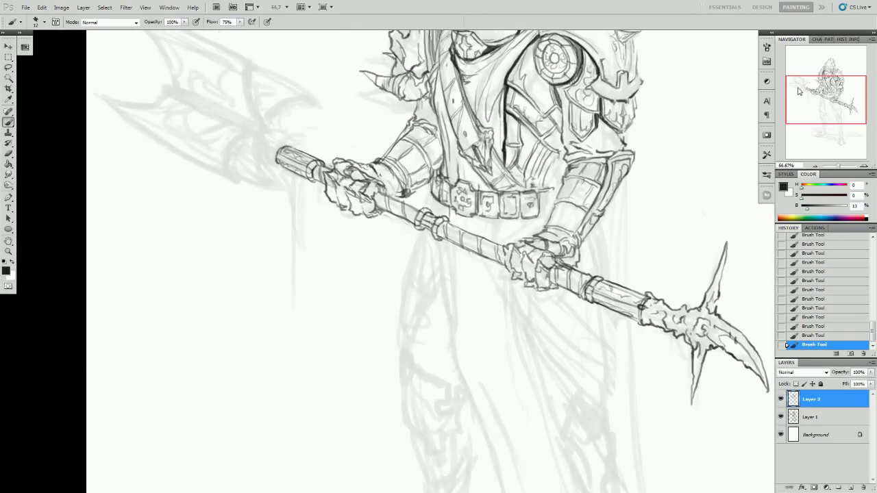
Ink the jagged double axe head with its flame-like inner edge and upper-right wing.
left_click_drag(272, 137, 223, 103)
left_click_drag(255, 79, 258, 125)
left_click_drag(825, 99, 825, 90)
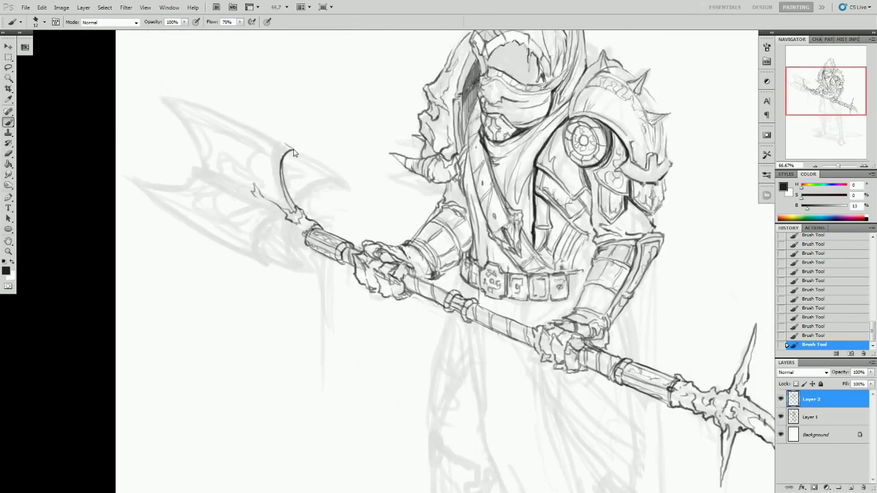
mouse_move(295, 147)
left_mouse_down()
mouse_move(180, 105)
mouse_move(193, 142)
mouse_move(278, 217)
left_mouse_up()
left_click_drag(242, 189, 191, 167)
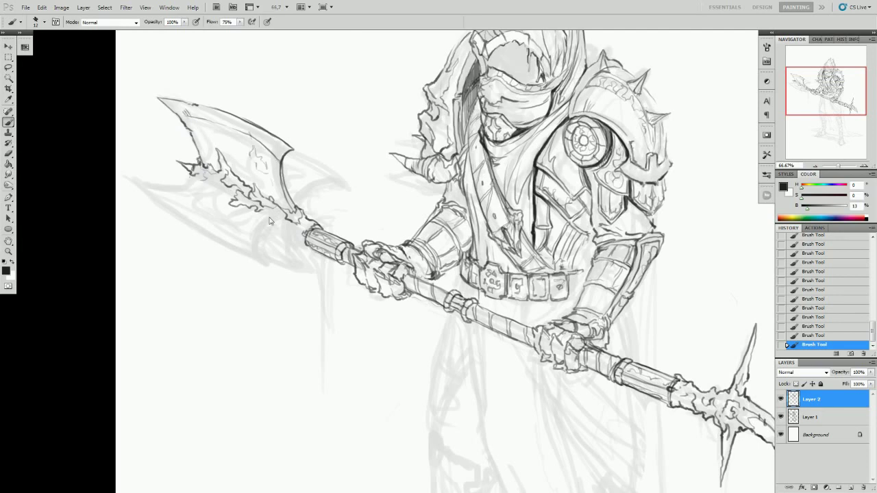
mouse_move(279, 229)
left_mouse_down()
mouse_move(259, 254)
mouse_move(198, 240)
mouse_move(130, 175)
left_mouse_up()
mouse_move(130, 176)
left_mouse_down()
mouse_move(196, 172)
mouse_move(251, 257)
left_mouse_up()
left_click_drag(300, 210, 351, 180)
mouse_move(294, 148)
left_mouse_down()
mouse_move(350, 180)
mouse_move(339, 183)
mouse_move(327, 157)
left_mouse_up()
Ink the robe hanging below the staff with its folds and jagged hem.
key("ctrl+minus")
key("ctrl+minus")
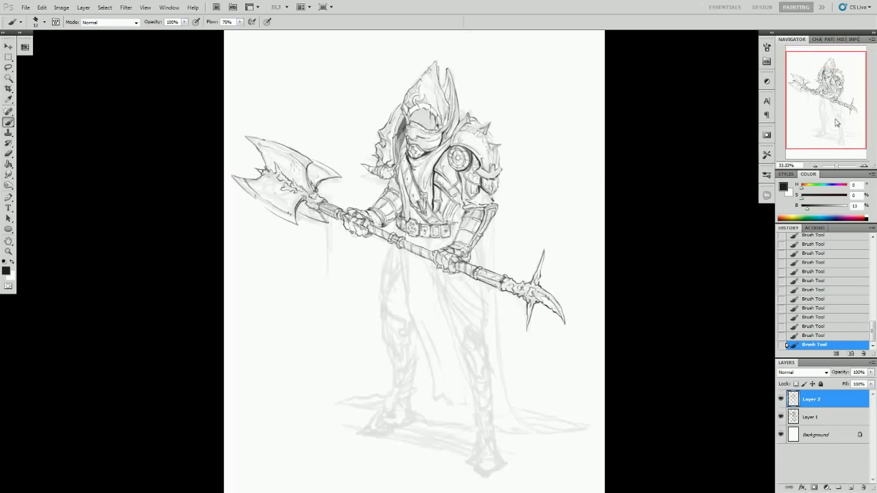
key("ctrl+plus")
mouse_move(365, 166)
left_mouse_down()
mouse_move(374, 263)
mouse_move(404, 396)
left_mouse_up()
left_click_drag(395, 271, 419, 388)
left_click_drag(406, 394, 436, 396)
Delete stray lines and redraw the robe folds, right-edge hem, robe edge and belt line.
key("l")
key("Delete")
key("ctrl+d")
key("b")
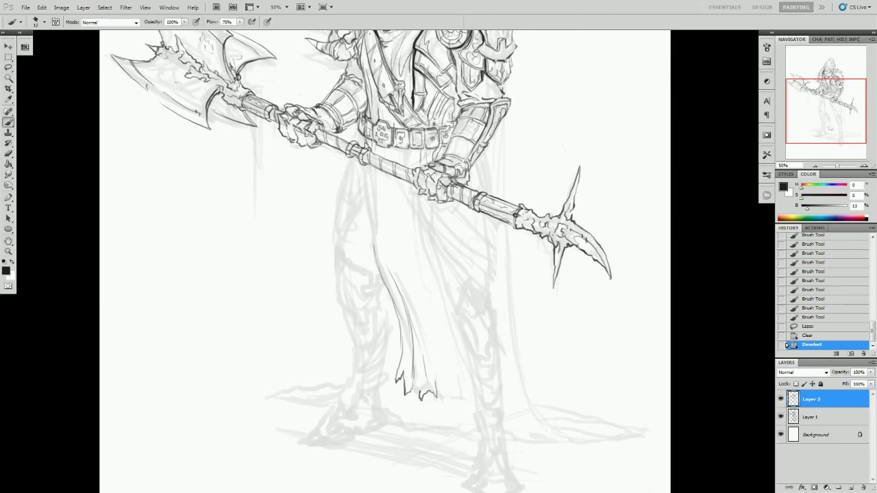
left_click_drag(363, 168, 374, 252)
mouse_move(420, 202)
left_mouse_down()
mouse_move(396, 241)
mouse_move(446, 302)
mouse_move(458, 408)
left_mouse_up()
left_click_drag(452, 381, 444, 424)
left_click_drag(439, 327, 439, 343)
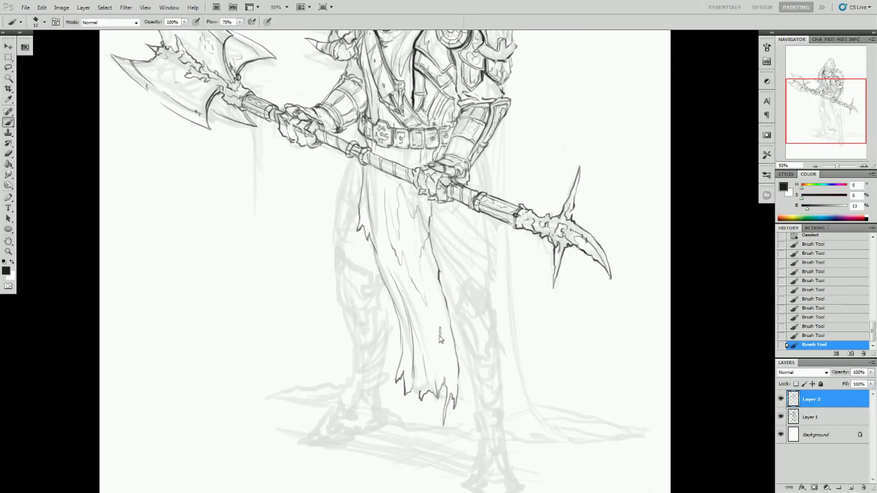
left_click_drag(431, 221, 433, 255)
left_click_drag(400, 147, 425, 150)
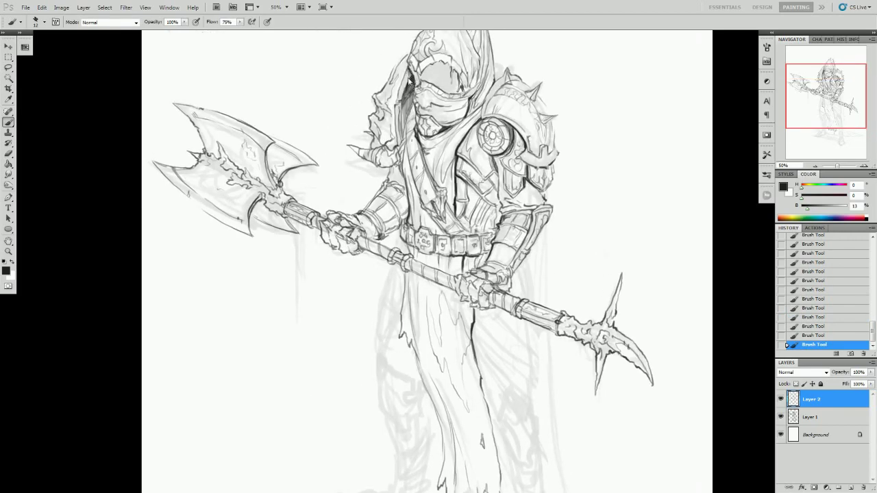
Extend the robe's left and right edges and hatch the robe flap and lower edge.
left_click_drag(824, 111, 825, 110)
left_click_drag(479, 109, 425, 131)
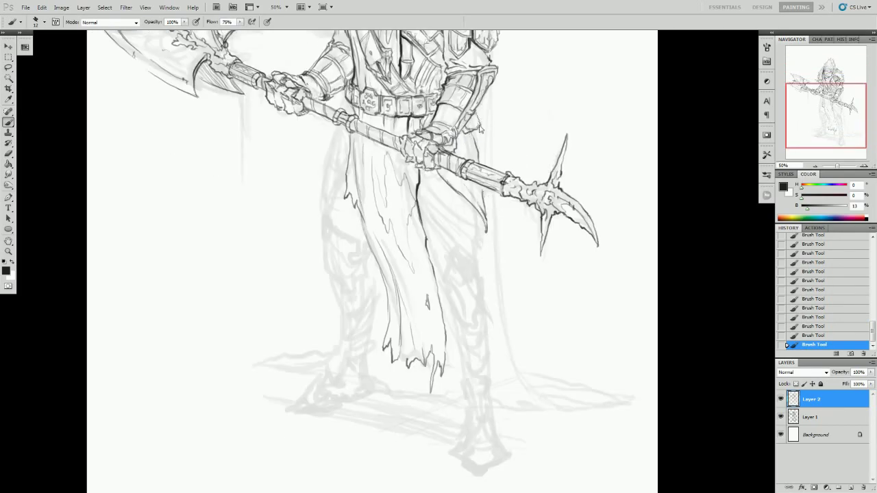
left_click_drag(432, 175, 482, 240)
mouse_move(345, 180)
left_mouse_down()
mouse_move(321, 223)
mouse_move(332, 147)
left_mouse_up()
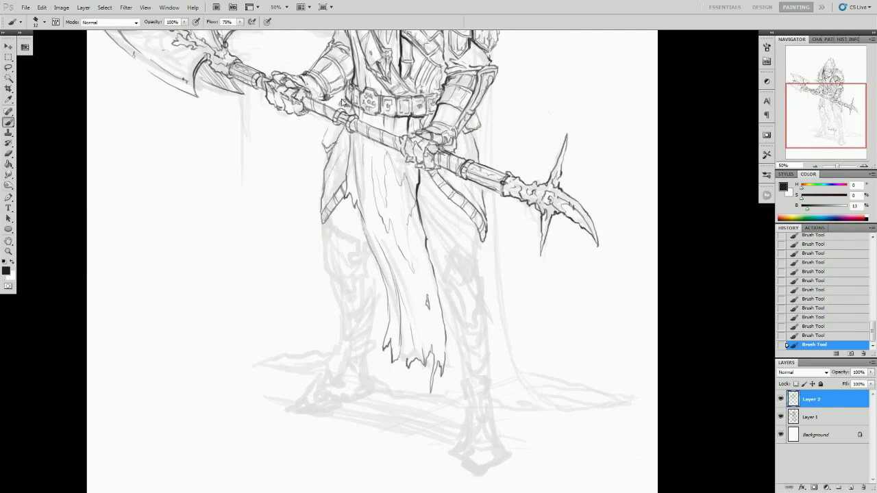
left_click_drag(361, 214, 379, 295)
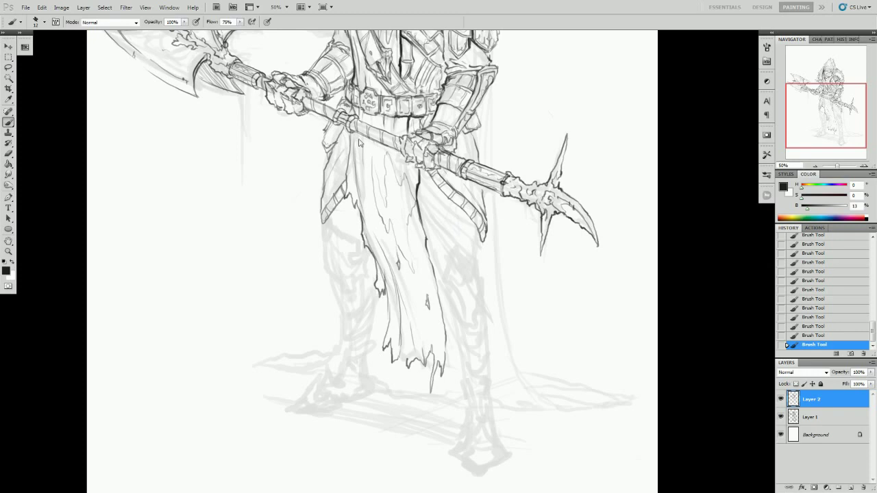
key("ctrl+alt+z")
key("ctrl+alt+z")
key("ctrl+alt+z")
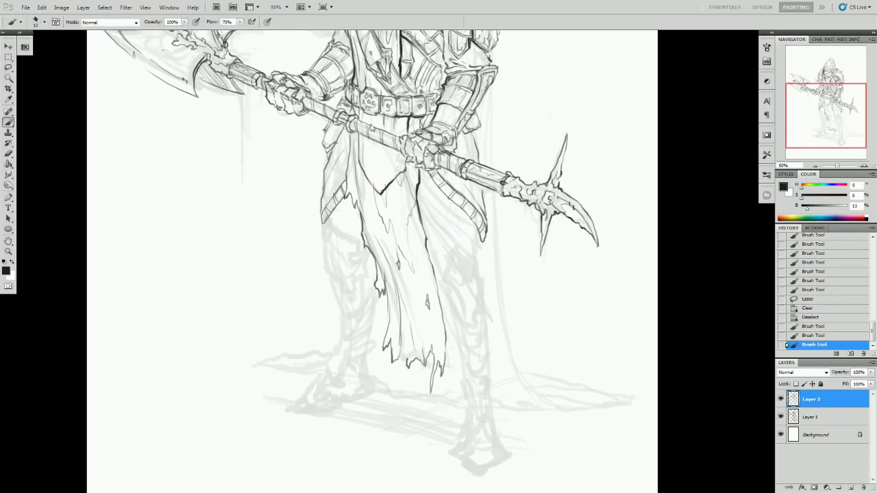
left_click_drag(417, 124, 472, 115)
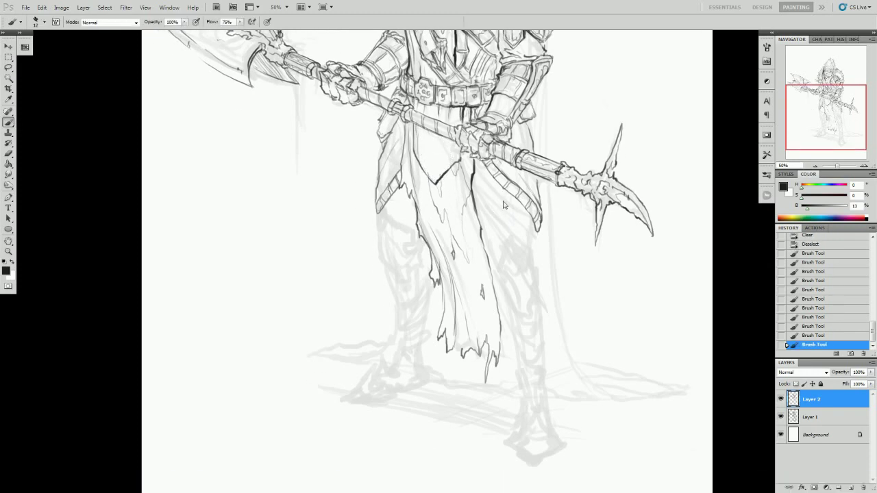
key("ctrl+shift+z")
key("ctrl+shift+z")
mouse_move(533, 236)
left_mouse_down()
mouse_move(494, 182)
mouse_move(517, 220)
mouse_move(478, 189)
mouse_move(476, 162)
left_mouse_up()
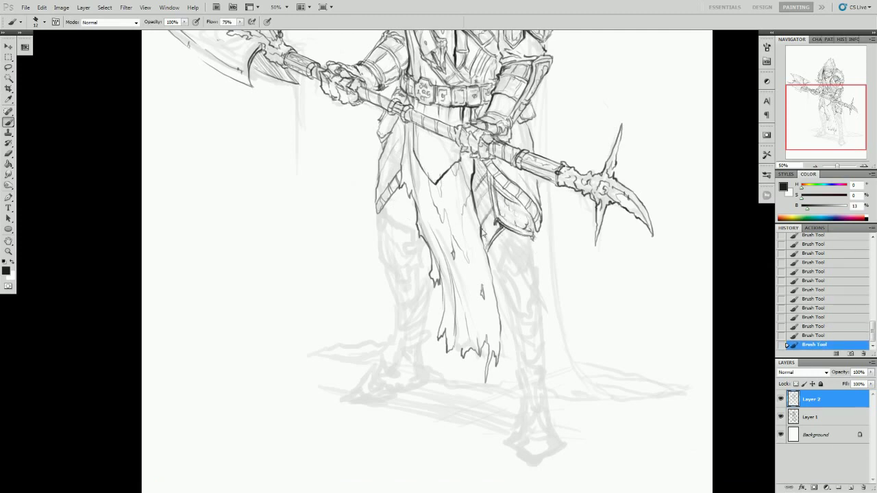
mouse_move(382, 223)
left_mouse_down()
mouse_move(404, 228)
mouse_move(416, 249)
left_mouse_up()
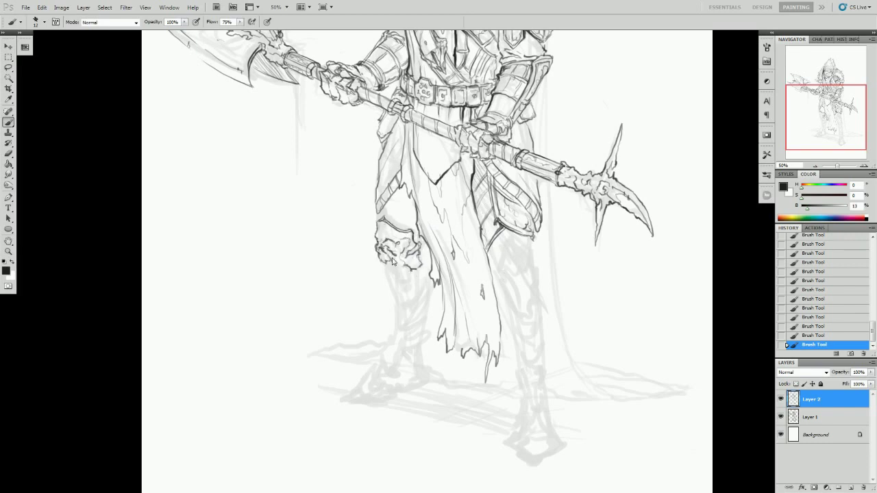
Ink the skull knee guard on the left leg and the pointed left boot.
left_click_drag(394, 236, 384, 251)
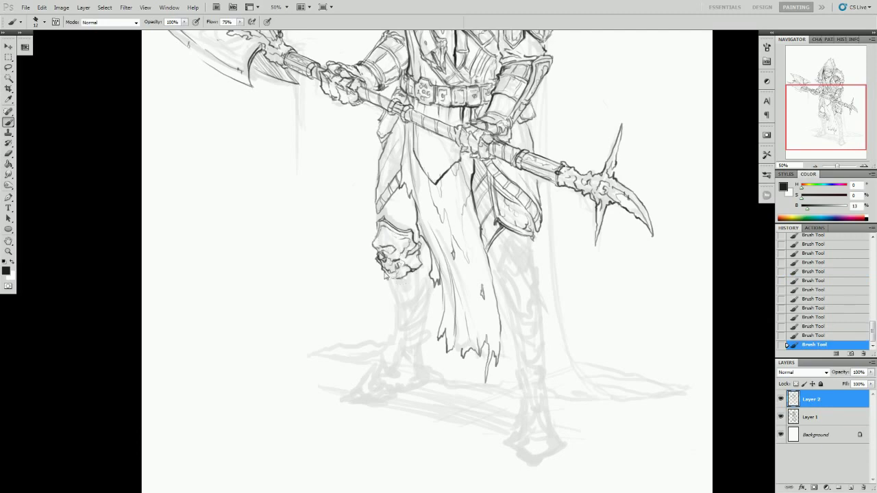
mouse_move(385, 276)
left_mouse_down()
mouse_move(359, 332)
mouse_move(343, 323)
left_mouse_up()
left_click_drag(352, 347, 361, 370)
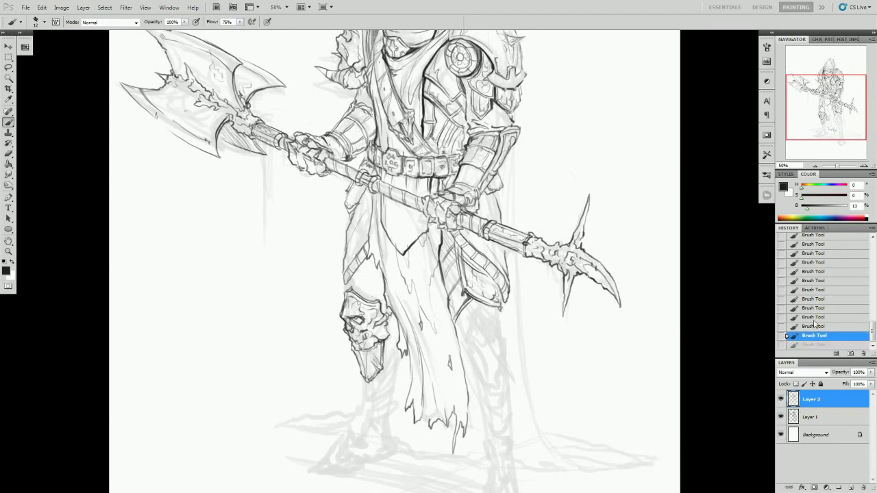
left_click_drag(384, 301, 356, 265)
left_click_drag(384, 335, 374, 245)
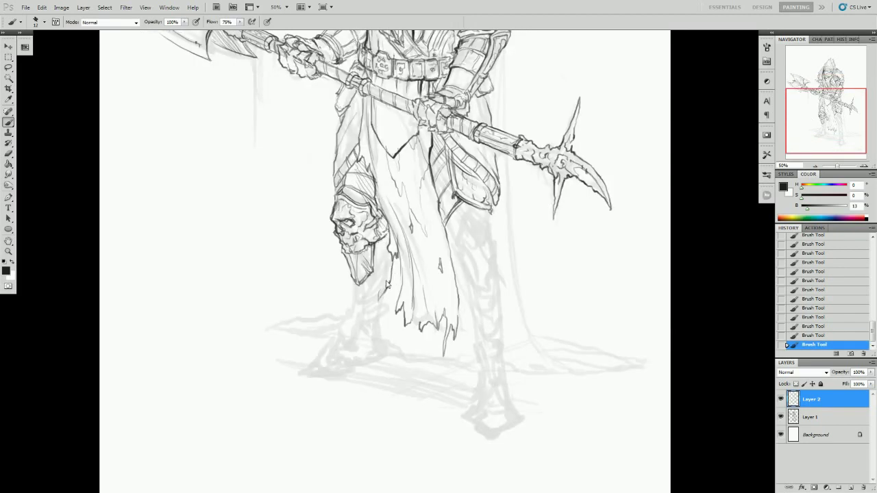
mouse_move(386, 284)
left_mouse_down()
mouse_move(391, 254)
mouse_move(373, 293)
mouse_move(389, 354)
left_mouse_up()
mouse_move(355, 300)
left_mouse_down()
mouse_move(348, 332)
mouse_move(370, 362)
mouse_move(333, 334)
mouse_move(309, 375)
mouse_move(360, 336)
mouse_move(351, 335)
left_mouse_up()
Ink the cloak hem, knee plate, lower leg and pointed boot of the right leg.
key("ctrl+minus")
key("ctrl+plus")
mouse_move(388, 171)
left_mouse_down()
mouse_move(411, 191)
mouse_move(419, 228)
mouse_move(387, 201)
mouse_move(392, 248)
left_mouse_up()
mouse_move(387, 181)
left_mouse_down()
mouse_move(388, 208)
mouse_move(370, 239)
left_mouse_up()
left_click_drag(415, 205, 416, 281)
mouse_move(375, 244)
left_mouse_down()
mouse_move(396, 295)
mouse_move(395, 328)
left_mouse_up()
mouse_move(387, 281)
left_mouse_down()
mouse_move(400, 325)
mouse_move(431, 348)
left_mouse_up()
mouse_move(400, 310)
left_mouse_down()
mouse_move(387, 344)
mouse_move(419, 310)
left_mouse_up()
left_click_drag(426, 346, 415, 407)
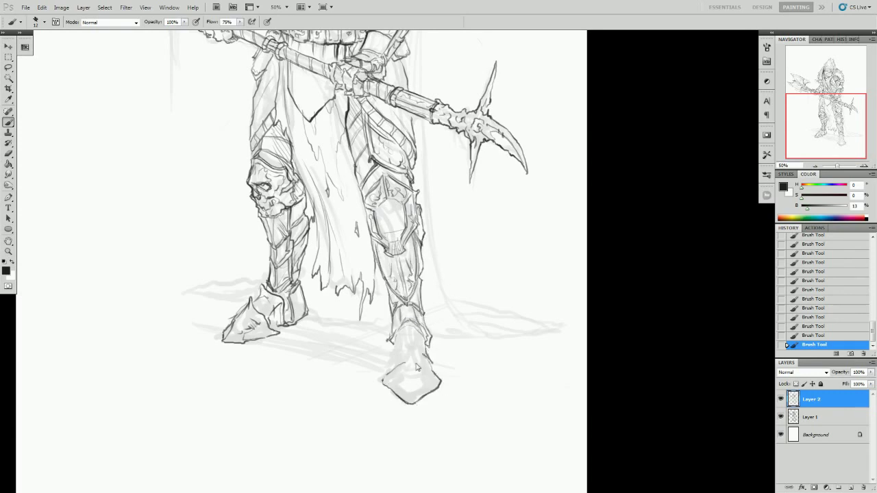
left_click_drag(413, 376, 430, 397)
mouse_move(388, 350)
left_mouse_down()
mouse_move(399, 389)
mouse_move(427, 363)
mouse_move(434, 370)
mouse_move(411, 404)
mouse_move(236, 376)
left_mouse_up()
key("ctrl+minus")
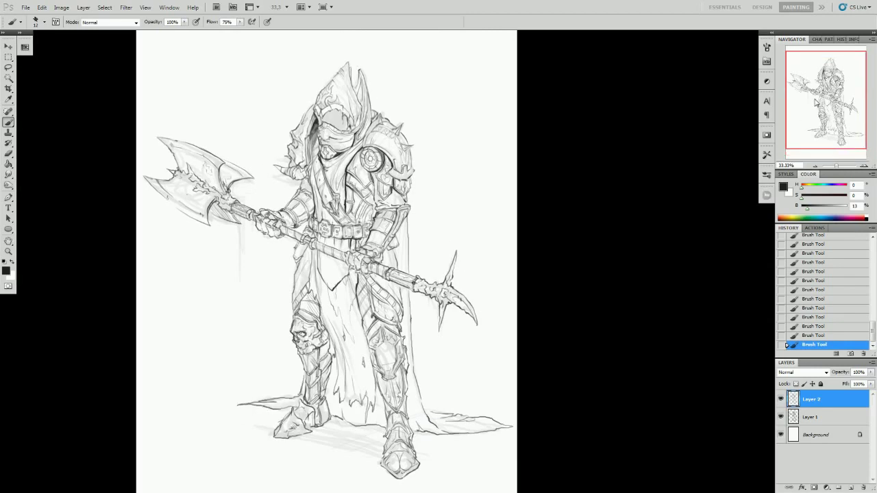
Confirm the widened canvas framing, then ink dark accents on the hood, arm and shoulder on a new layer.
left_click_drag(516, 232, 542, 234)
key("Return")
key("ctrl+shift+n")
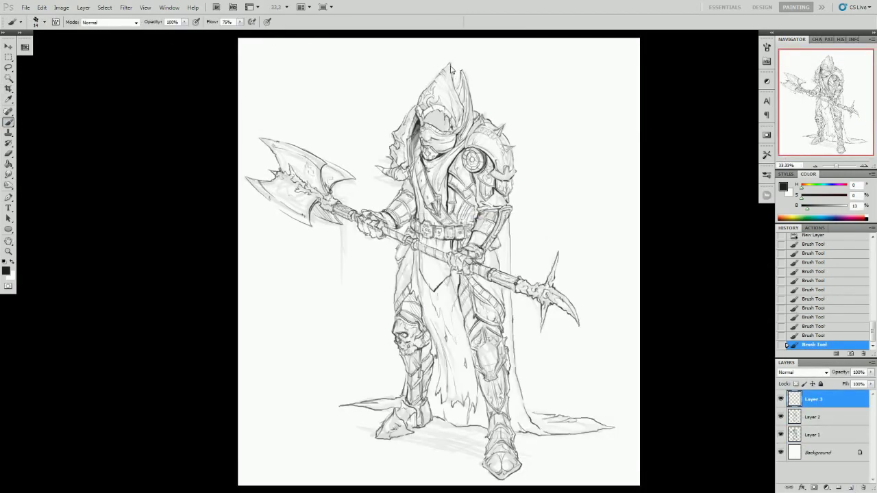
left_click_drag(453, 120, 468, 83)
left_click_drag(462, 121, 470, 74)
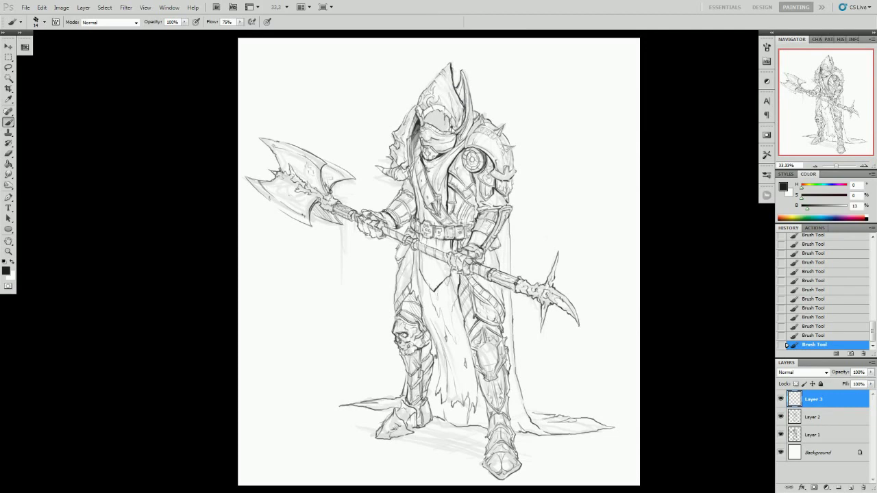
left_click_drag(513, 194, 489, 251)
left_click_drag(416, 133, 414, 169)
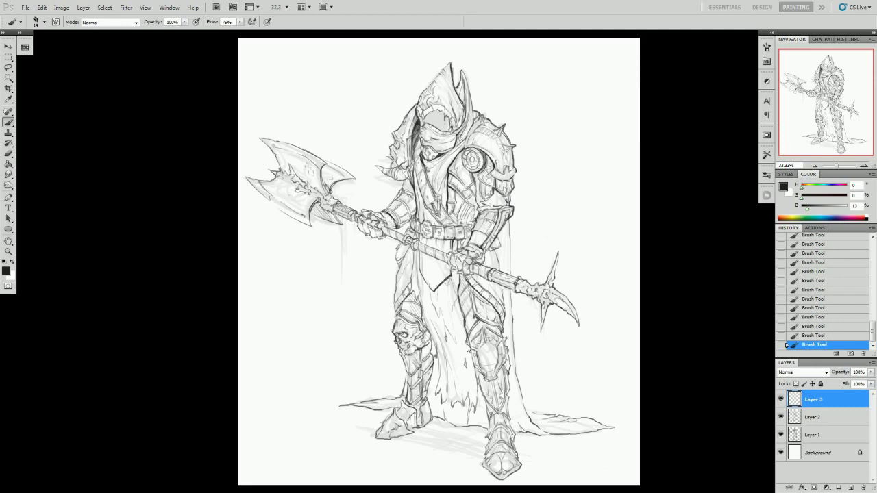
Ink dark accents along the right leg, its outer edge, the inner leg and the cape edge.
left_click_drag(468, 354, 482, 388)
left_click_drag(478, 381, 486, 417)
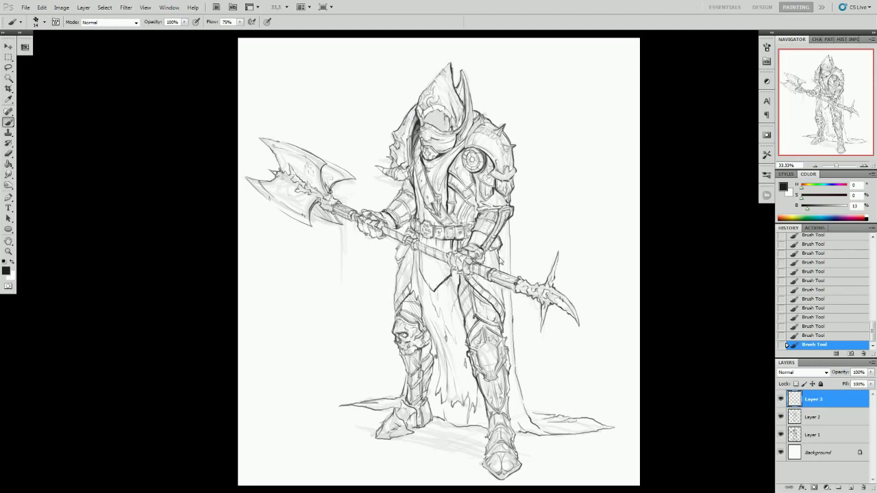
left_click_drag(506, 348, 516, 448)
left_click_drag(429, 398, 426, 325)
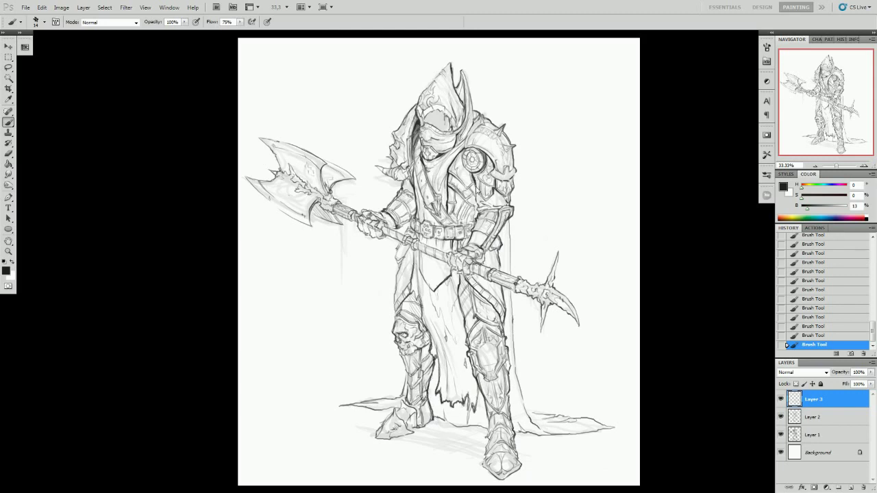
Hatch dark shadow into the face under the hood and drop the lasso selection.
left_click_drag(449, 112, 433, 133)
left_click_drag(441, 113, 423, 133)
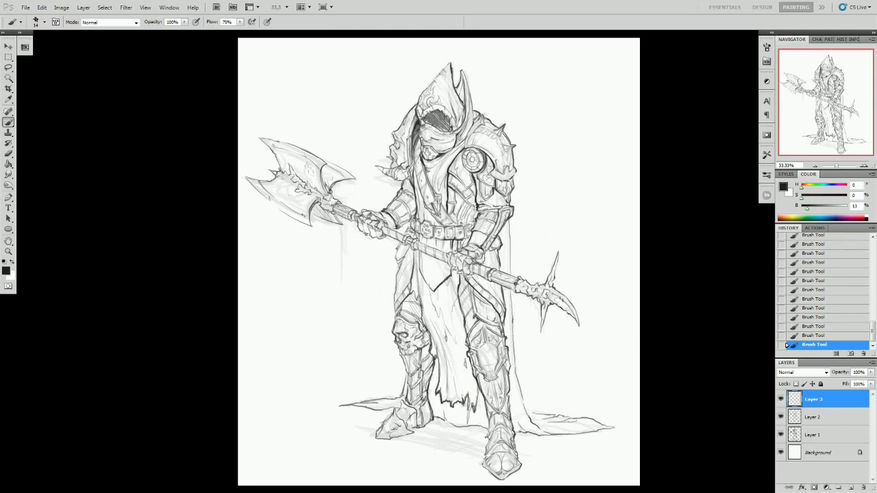
key("l")
right_click(505, 103)
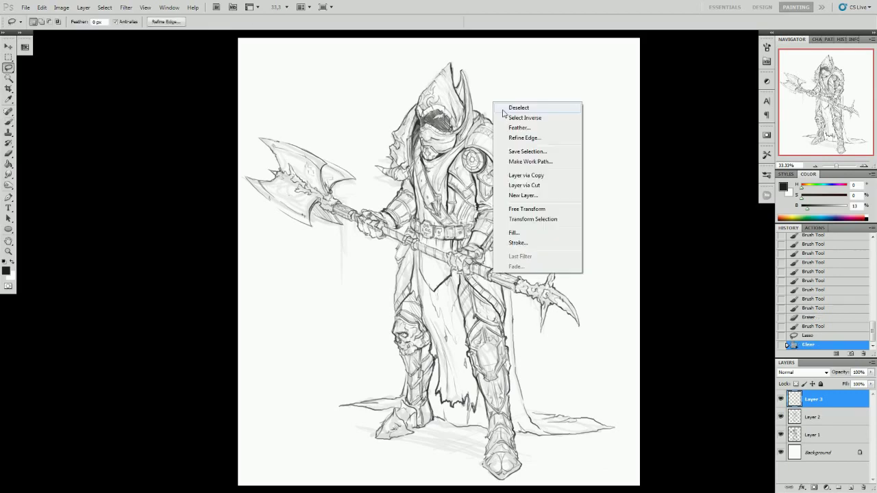
left_click(524, 107)
left_click(812, 318)
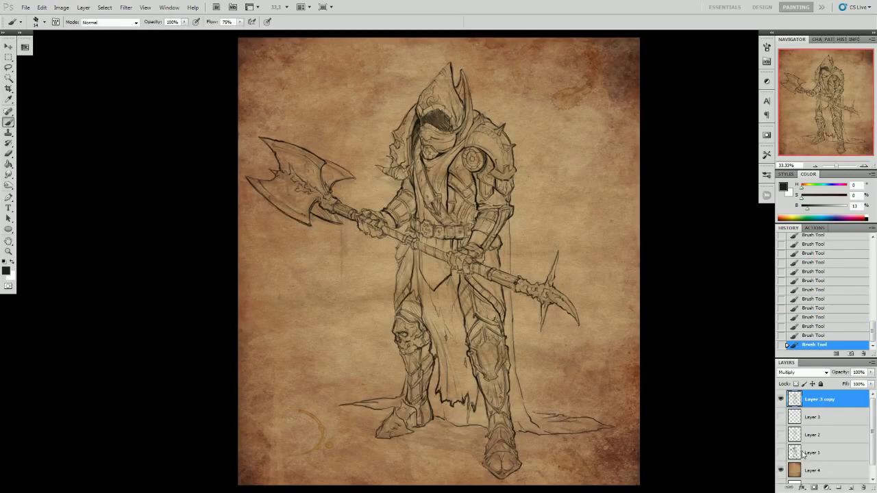
Add two new shading layers, the second set to Overlay, with brush opacity at 23%.
key("ctrl+shift+alt+n")
right_click(258, 132)
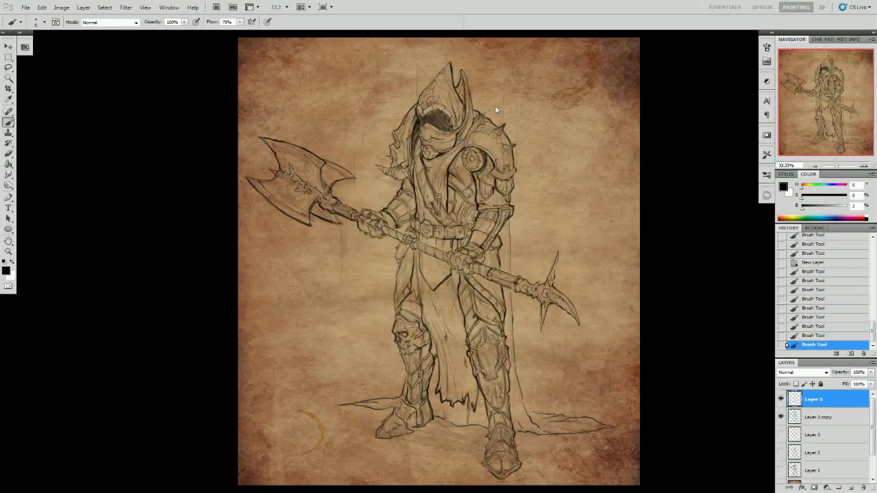
left_click_drag(367, 211, 376, 113)
key("ctrl+shift+alt+n")
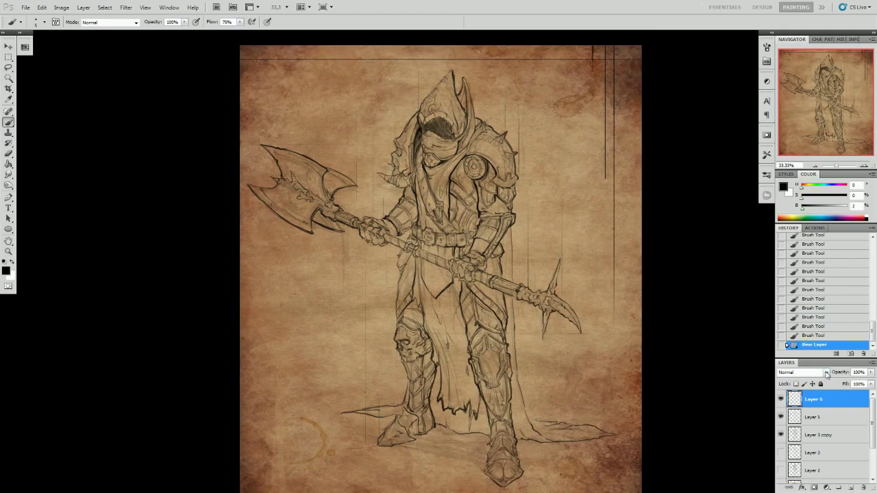
key("shift+alt+o")
key("2")
key("3")
Paint dark shading on the hood, shoulder, belt armour and right edge, switching the layer to Multiply.
left_click_drag(438, 103, 507, 182)
left_click_drag(431, 161, 406, 163)
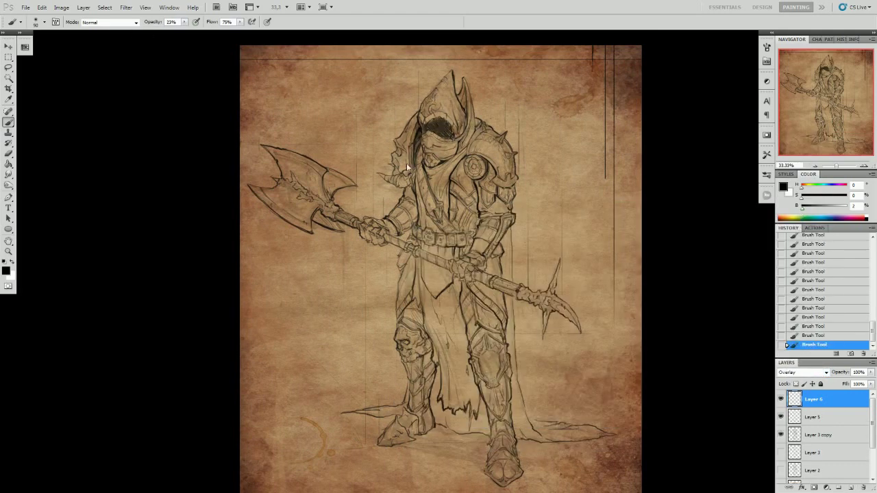
left_click_drag(466, 250, 473, 206)
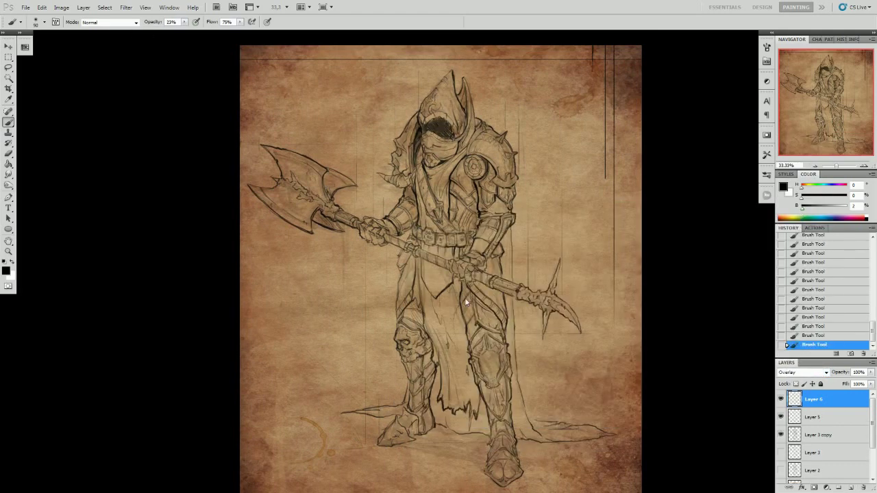
key("shift+alt+m")
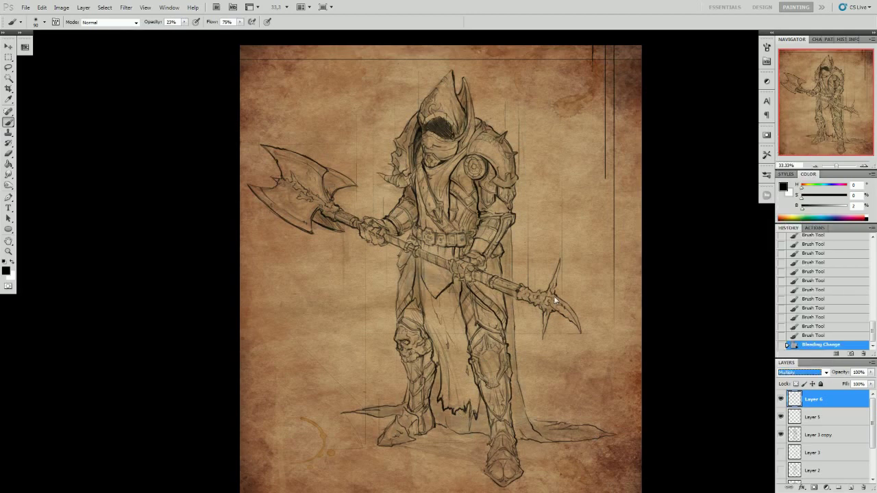
left_click_drag(506, 229, 513, 383)
left_click_drag(436, 120, 450, 136)
left_click_drag(463, 83, 505, 175)
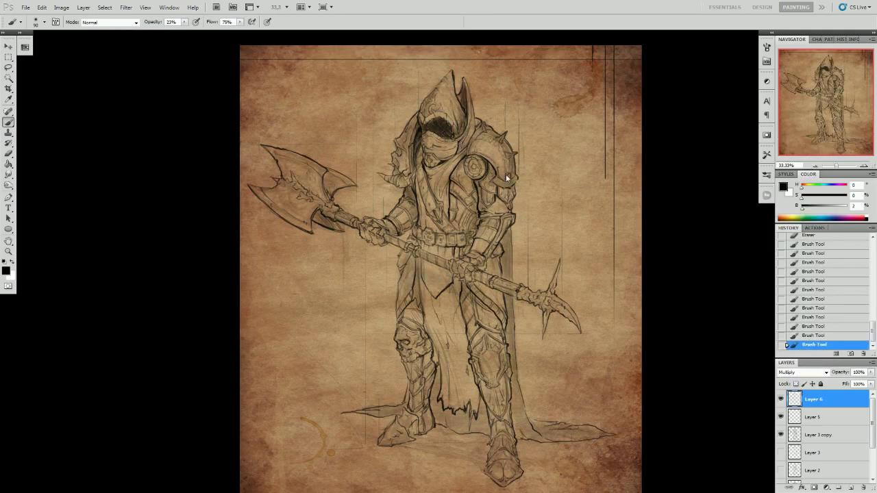
Add a black-filled Color Dodge highlight layer at 64% with white as the painting colour.
key("ctrl+shift+alt+n")
left_click(802, 372)
left_click(796, 220)
key("g")
left_click(425, 269)
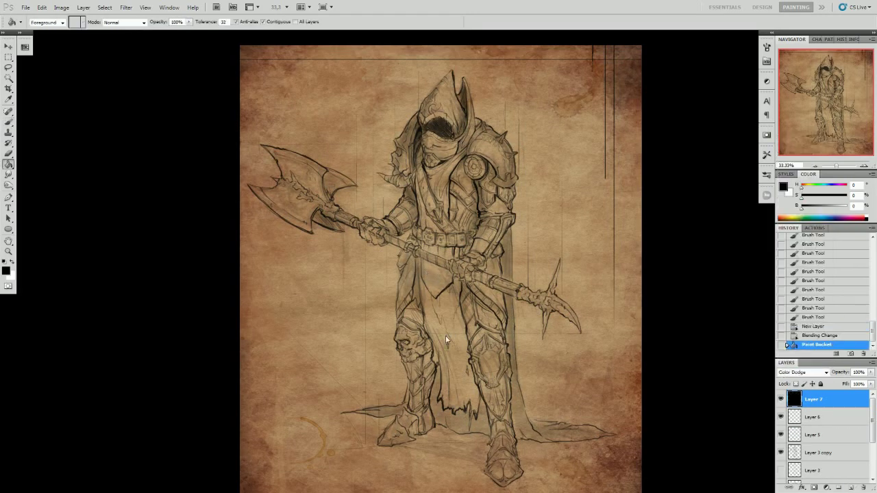
key("b")
key("x")
Paint white highlights on the hood, shoulder and arm armour with a smaller brush.
mouse_move(436, 115)
left_mouse_down()
mouse_move(452, 137)
mouse_move(505, 169)
left_mouse_up()
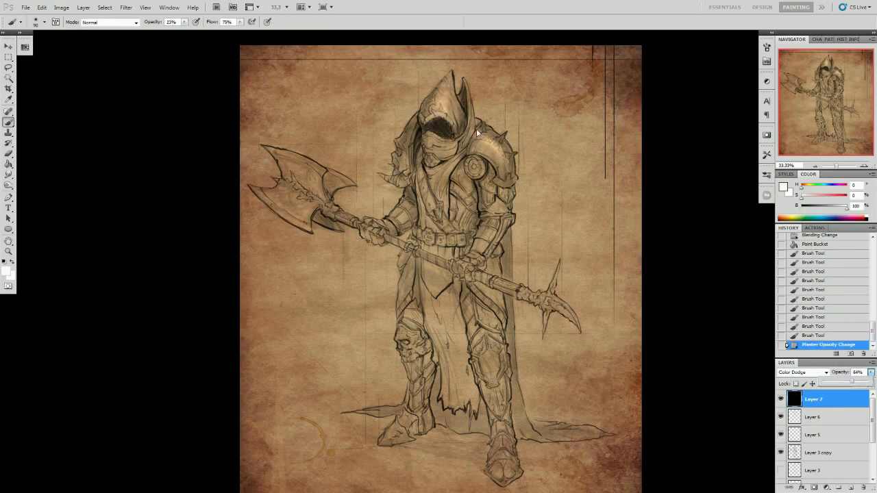
left_click_drag(477, 129, 456, 148)
key("bracketleft")
key("bracketleft")
left_click_drag(435, 104, 445, 122)
left_click_drag(507, 149, 499, 174)
left_click_drag(503, 215, 490, 245)
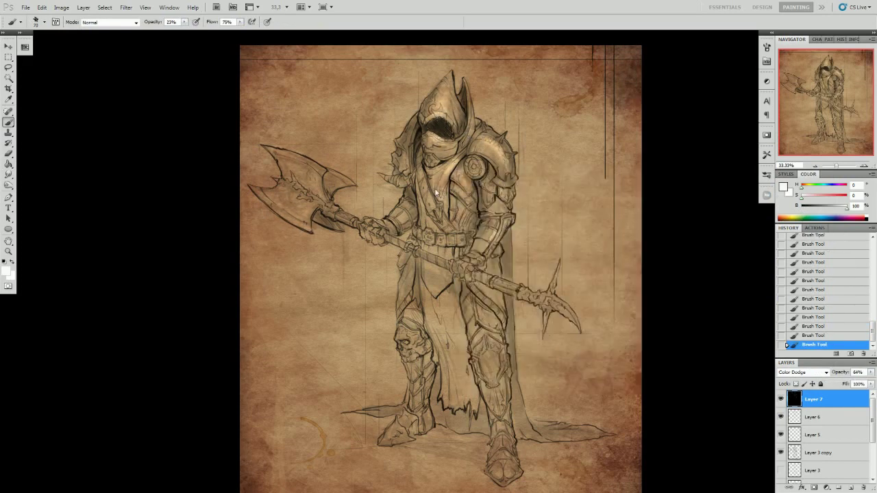
Paint a black cast shadow around the feet on a new layer and hide the shading layers.
key("ctrl+shift+alt+n")
key("x")
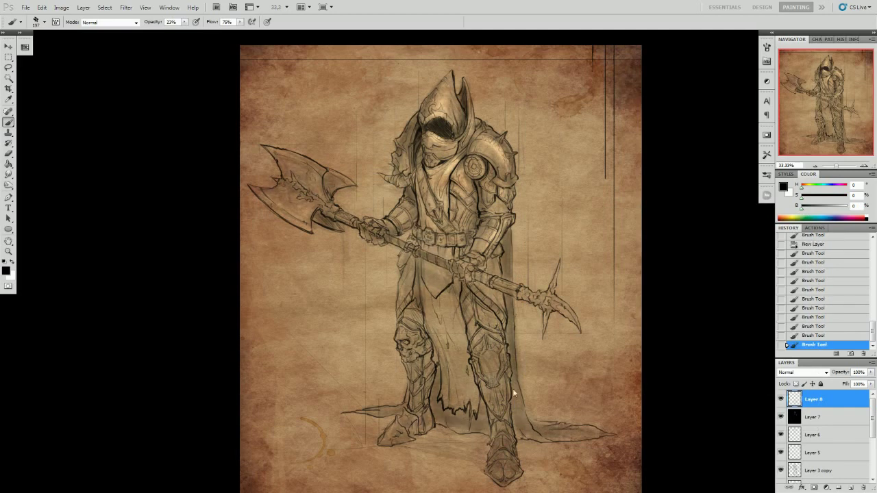
left_click_drag(363, 438, 505, 472)
left_click_drag(780, 416, 780, 470)
Paste a merged copy of the image, try flipping and sharpening it, then undo those changes.
left_click(813, 452)
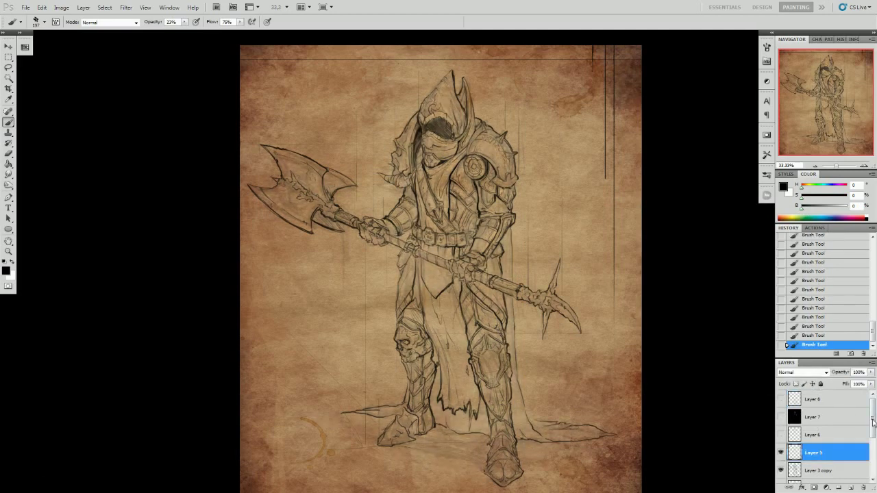
left_click_drag(872, 411, 872, 448)
key("8")
key("ctrl+a")
key("ctrl+shift+c")
key("ctrl+v")
left_click(126, 7)
key("Return")
left_click(176, 140)
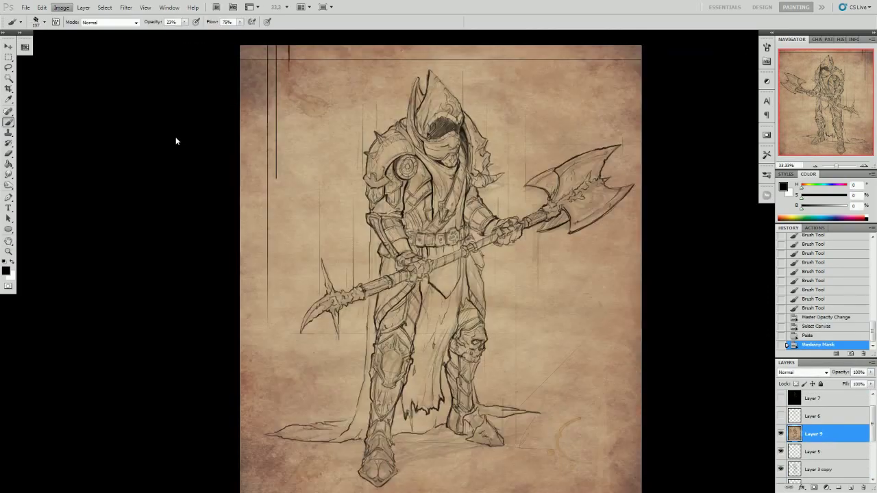
key("ctrl+t")
key("Return")
key("ctrl+alt+z")
key("ctrl+alt+z")
key("ctrl+alt+z")
key("ctrl+alt+z")
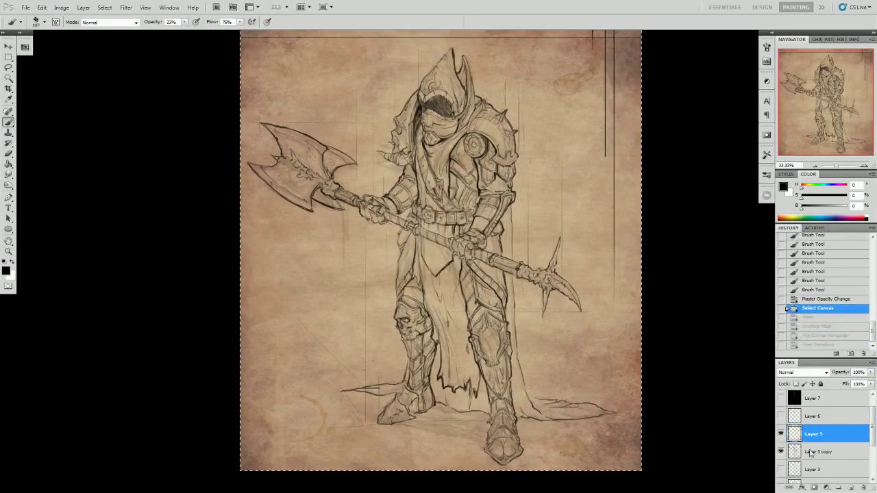
Nudge the line art slightly downward with Free Transform and clear the selection.
key("shift+Down")
key("shift+Down")
key("Return")
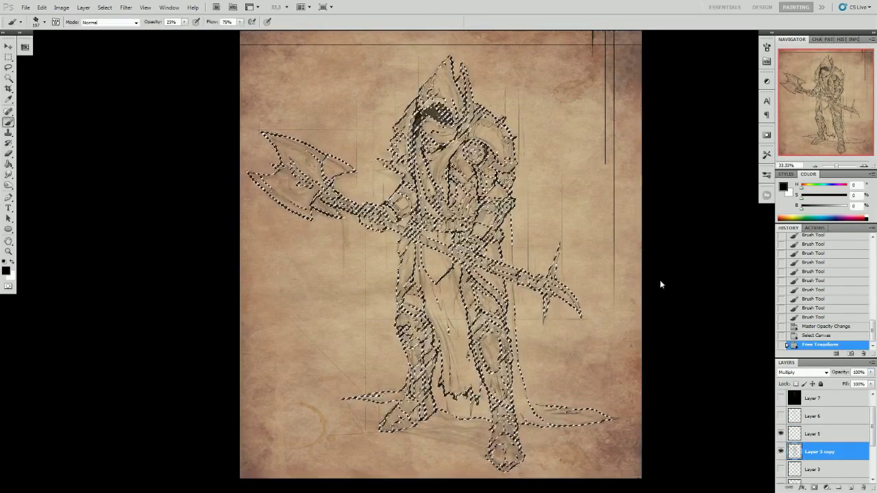
key("l")
key("ctrl+d")
Paste and mirror another merged copy of the image, then undo the mirrored paste.
left_click(811, 437)
key("ctrl+a")
key("ctrl+shift+c")
key("ctrl+v")
key("ctrl+t")
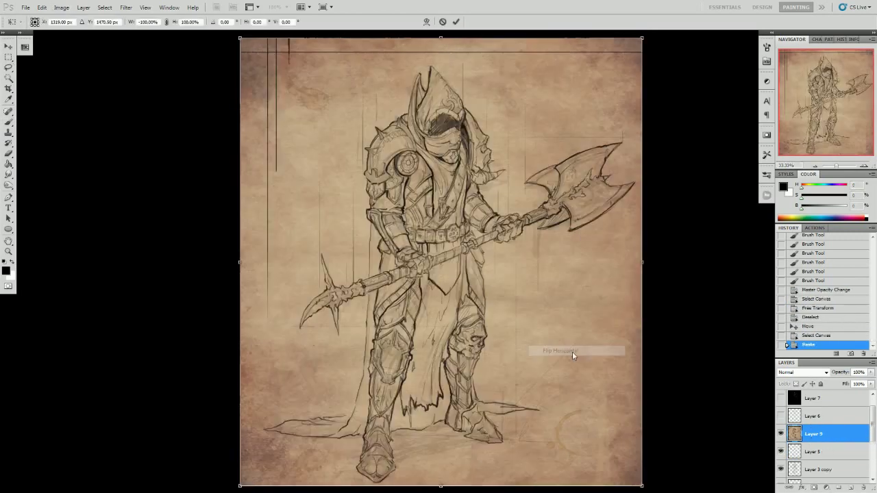
key("Return")
key("ctrl+alt+z")
key("ctrl+alt+z")
key("alt+i")
Flip the canvas horizontally, tilt the line art slightly, and open Liquify with brush size 586.
key("g")
key("h")
key("alt+bracketleft")
key("ctrl+t")
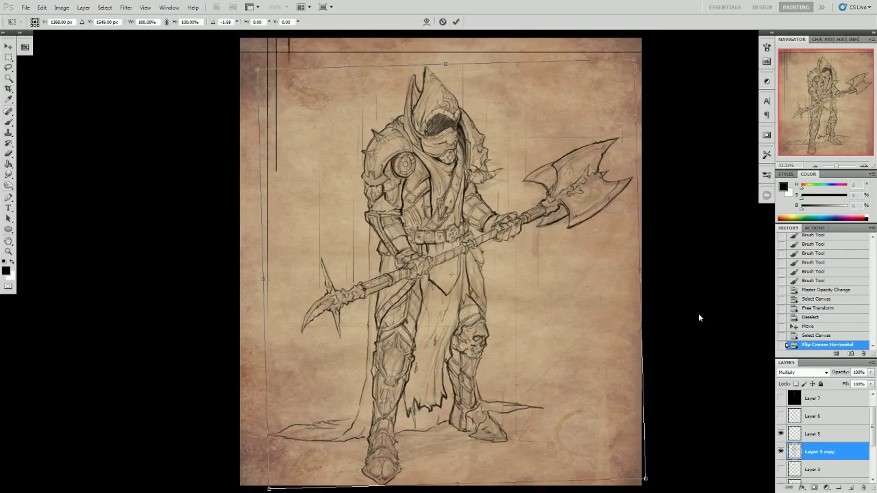
key("Return")
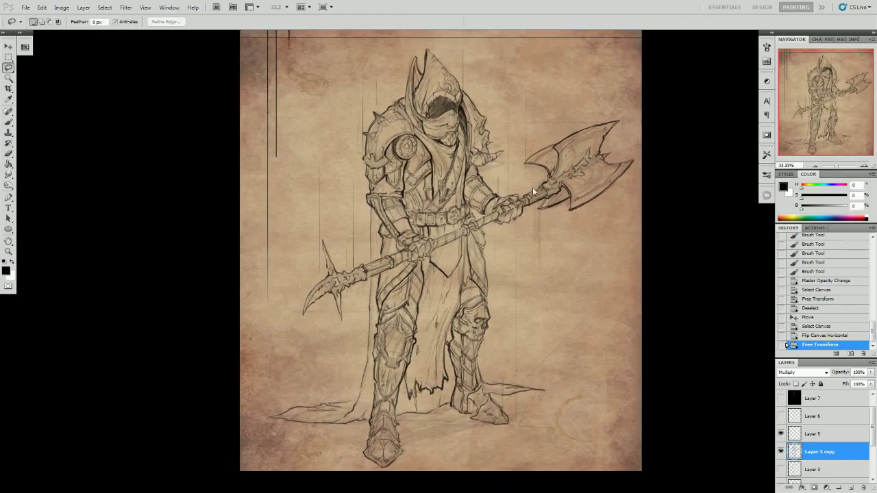
key("ctrl+shift+x")
key("bracketright")
key("bracketright")
key("bracketright")
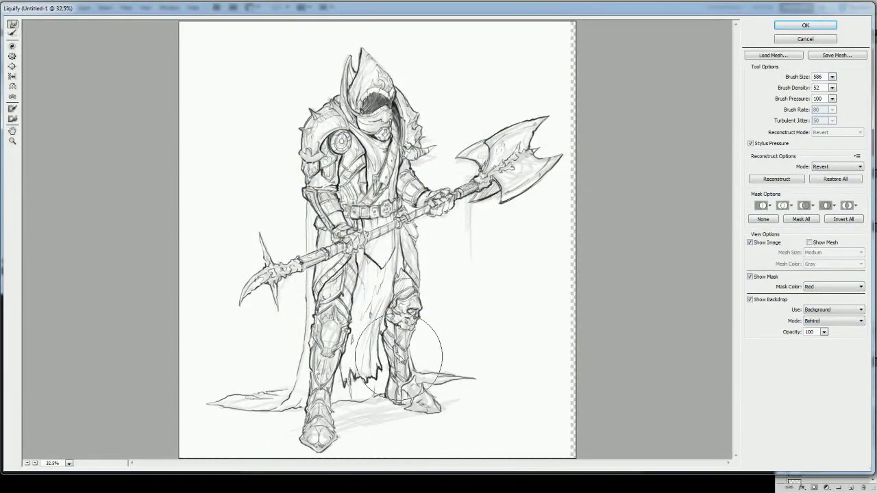
Forward-warp the hood, shoulders, lower legs and cloak, then apply the Liquify changes.
left_click_drag(274, 185, 293, 78)
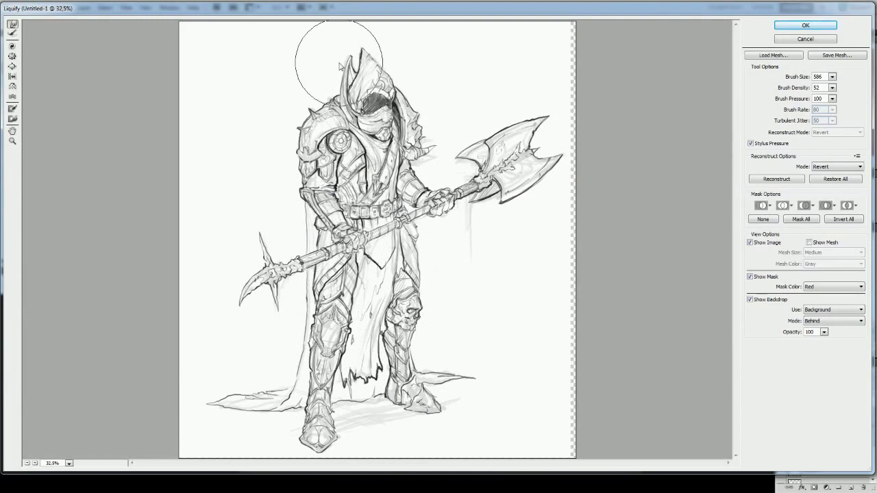
left_click_drag(242, 305, 397, 357)
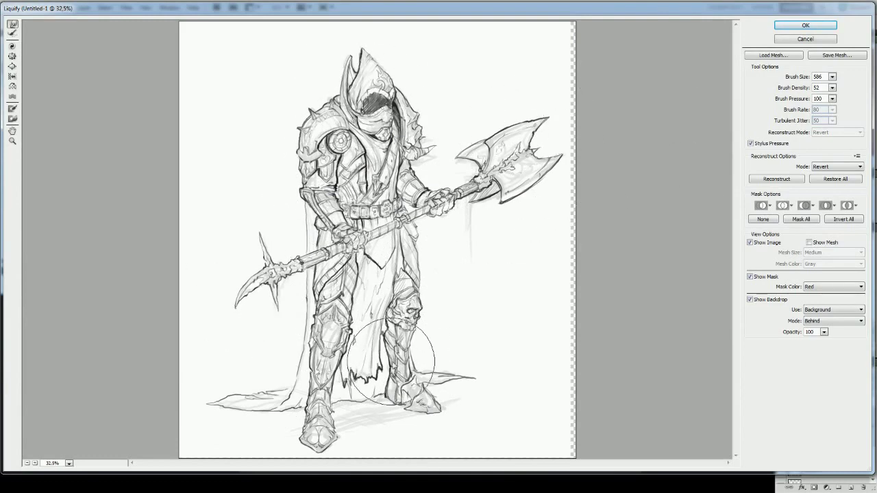
key("Return")
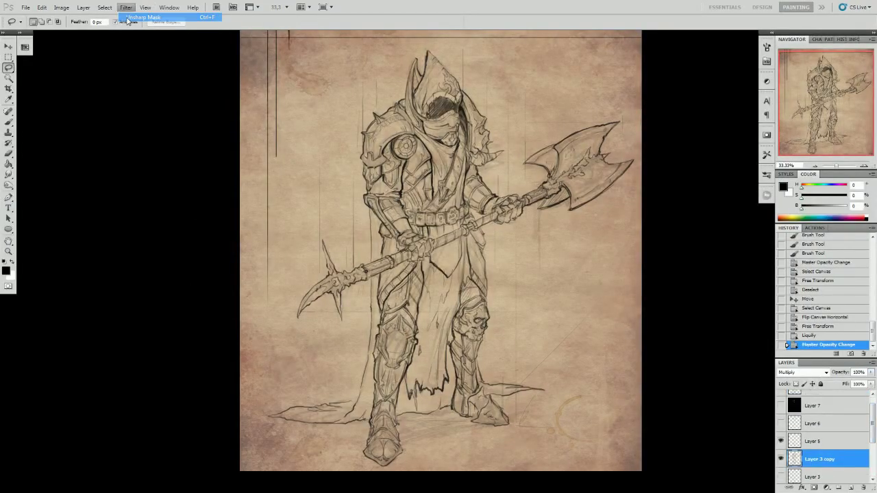